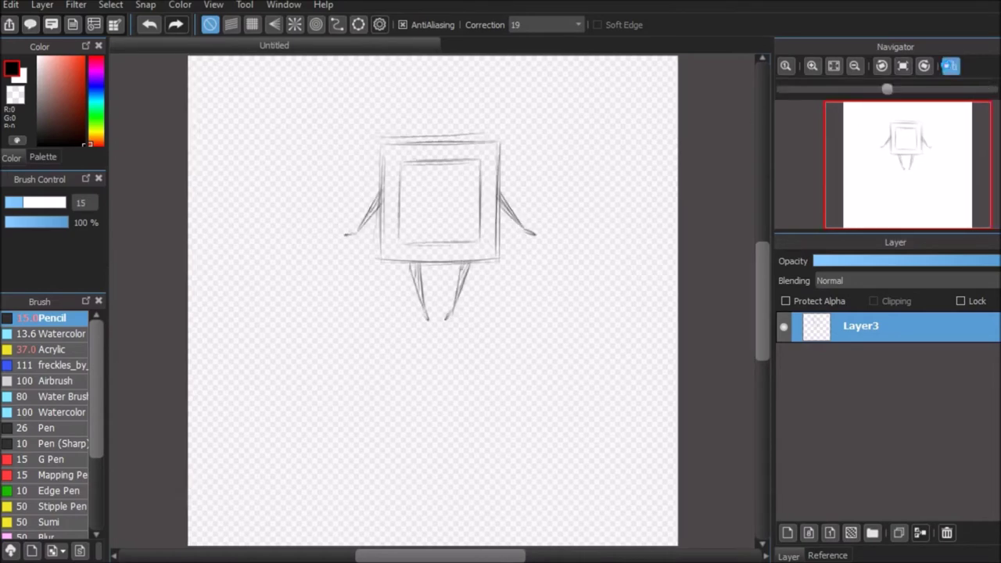
- Sketch two slanted oval eyes and a small frown inside the square screen, plus two antennae above the head
left_click_drag(409, 204, 432, 204)
scroll(422, 195, "down", 2)
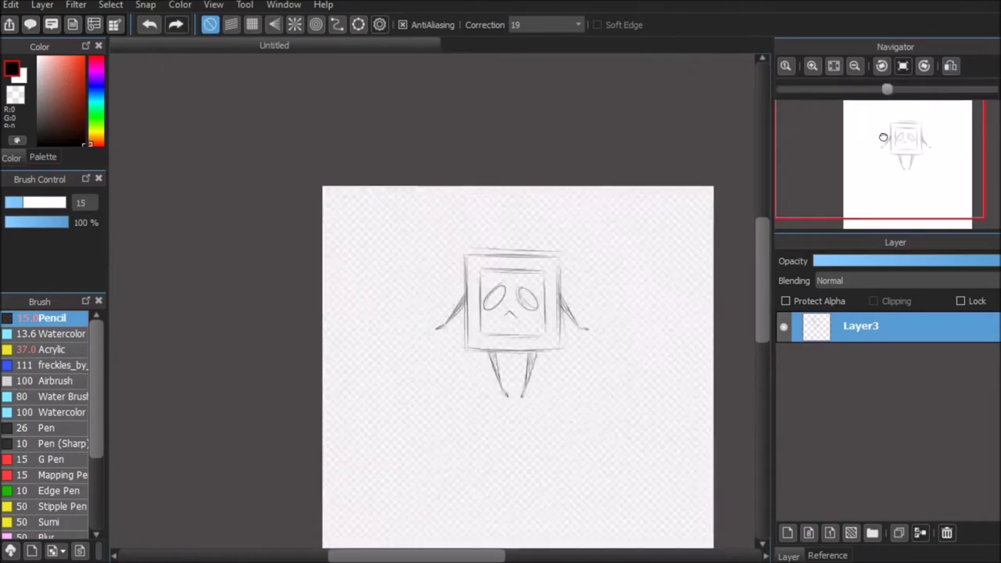
scroll(413, 178, "up", 3)
scroll(495, 142, "down", 2)
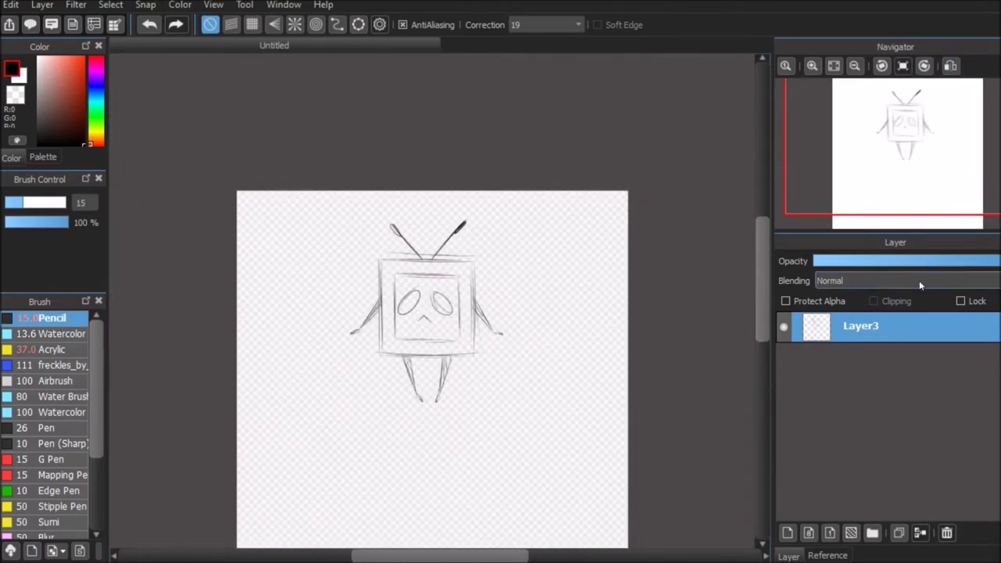
- Add a new layer above the sketch and choose the Watercolor brush at size 3.6
key("ctrl+shift+n")
scroll(670, 264, "up", 3)
left_click(58, 413)
left_click(64, 396)
left_click(59, 333)
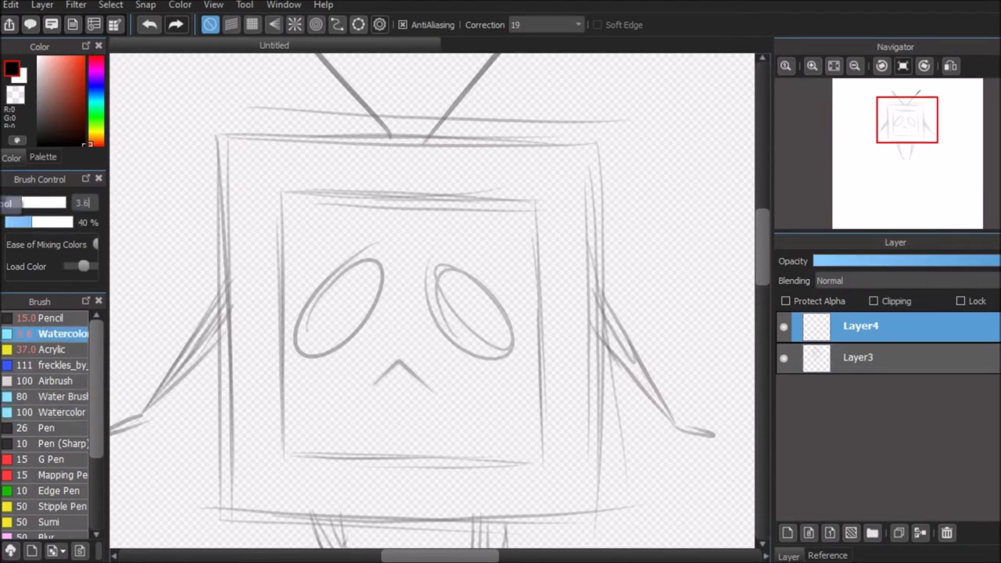
- Try to trace the inner screen's left edge with a slightly bowed line using curve snap
scroll(271, 197, "up", 2)
left_click(337, 24)
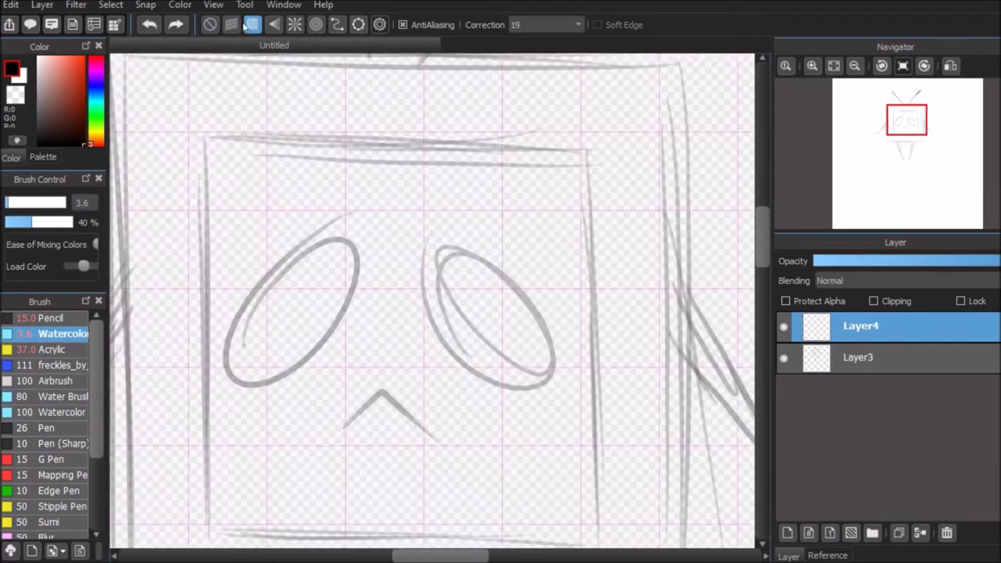
left_click(208, 139)
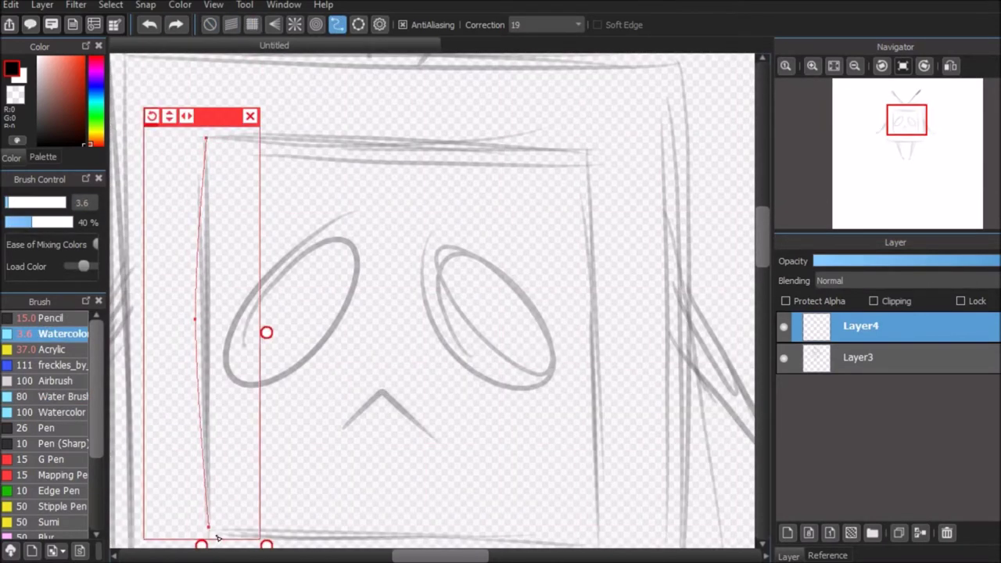
scroll(218, 538, "down", 3)
left_click_drag(207, 139, 208, 525)
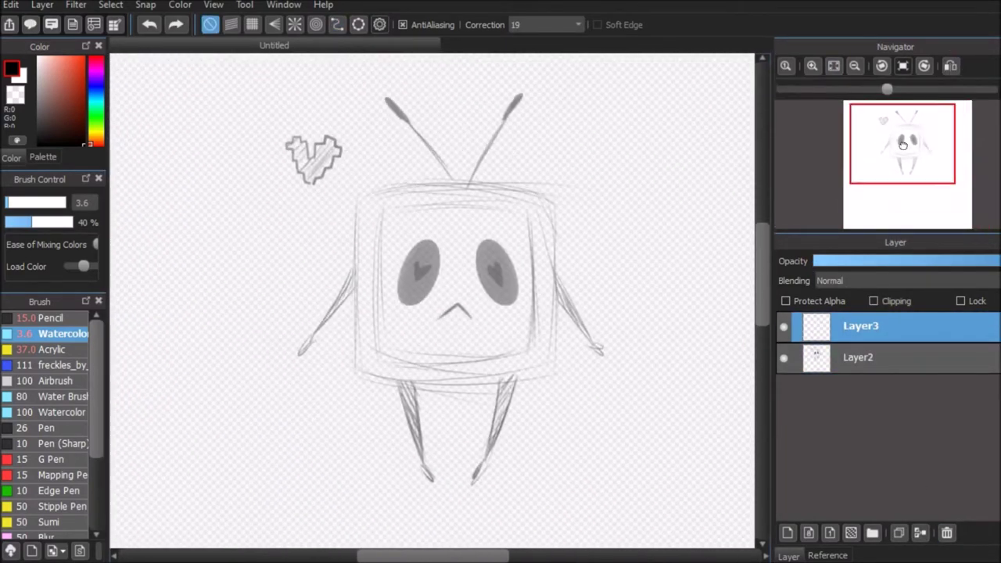
- Ink the inner screen frame's four bowed edges with the Pencil at size 18, duplicating the side line for the opposite edge
left_click(51, 317)
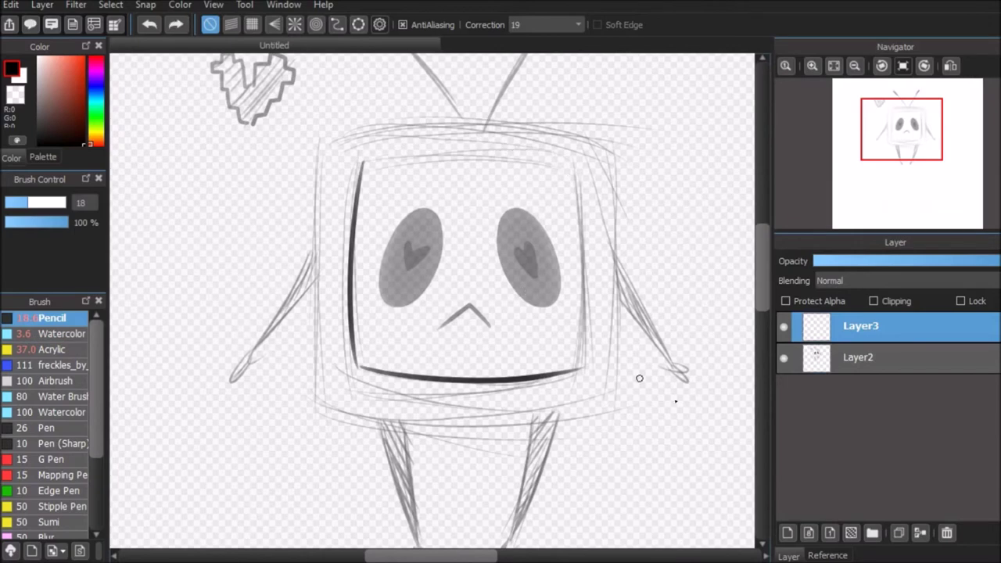
left_click(42, 4)
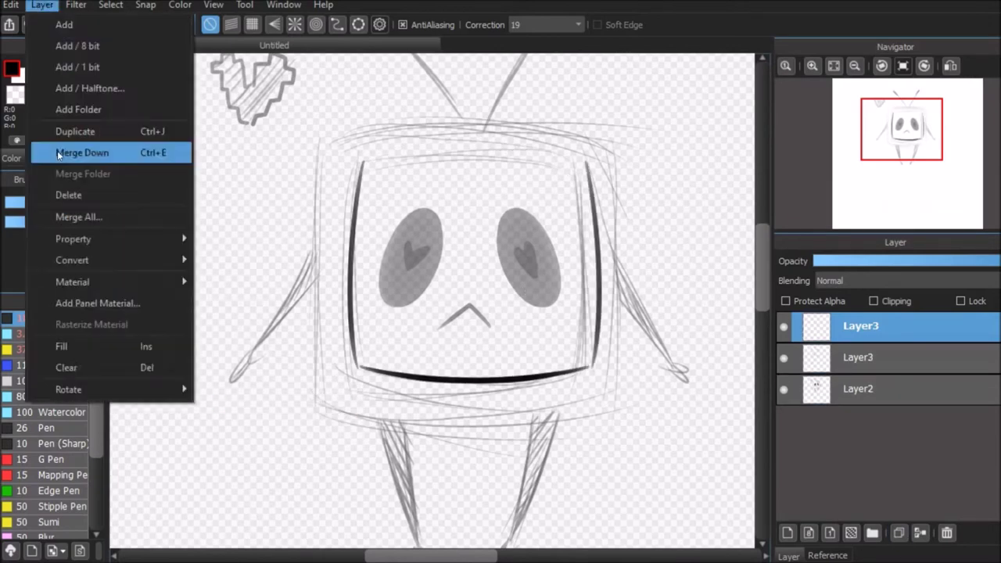
key("Escape")
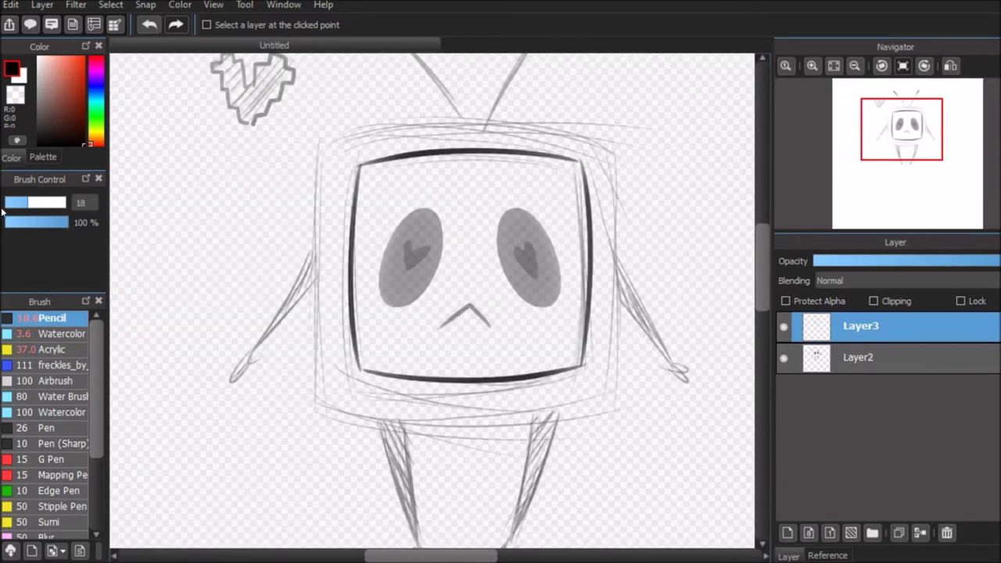
- Duplicate the screen frame for the outer casing and ink the legs, arms and antennae over the sketch
left_click(899, 531)
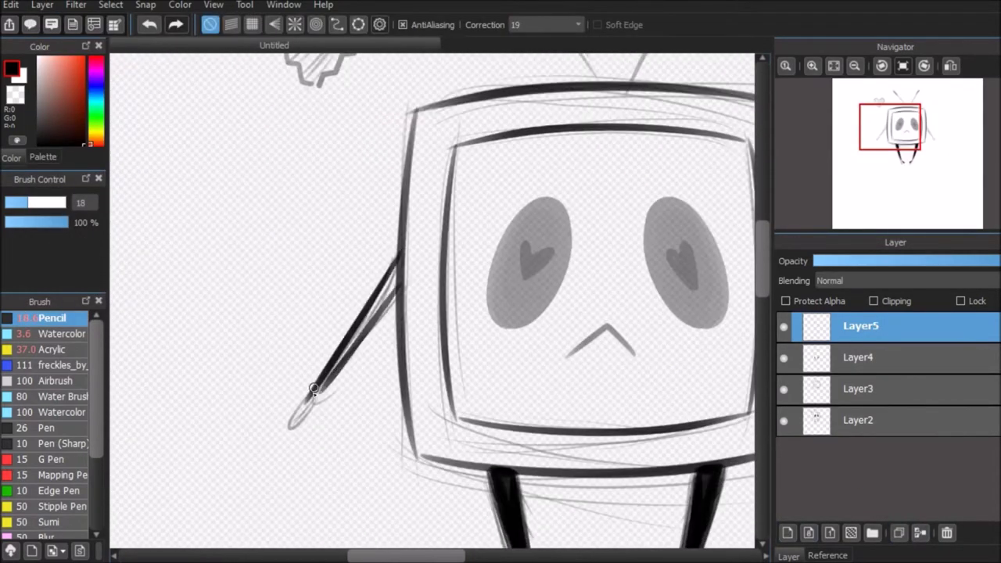
scroll(312, 388, "up", 2)
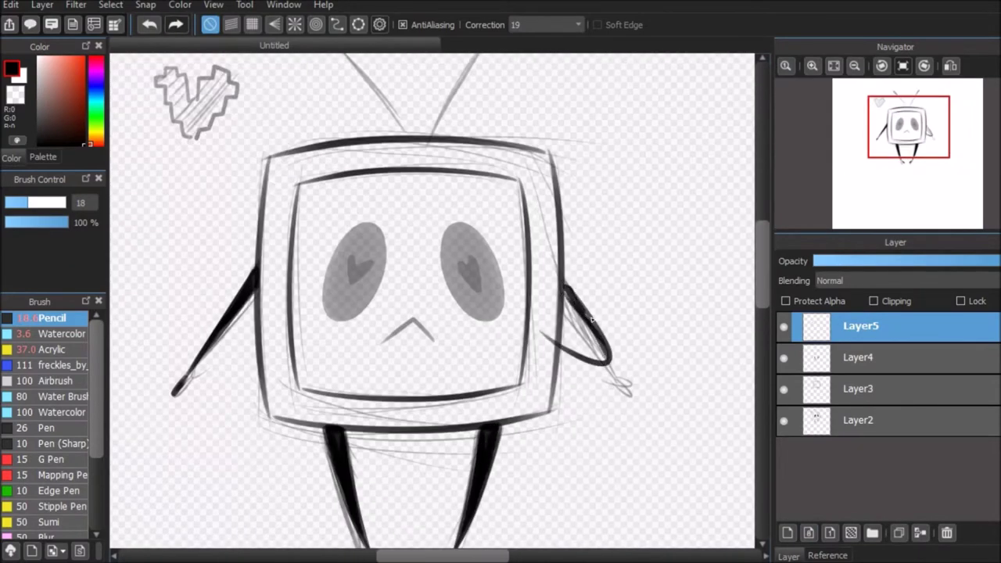
scroll(663, 402, "up", 1)
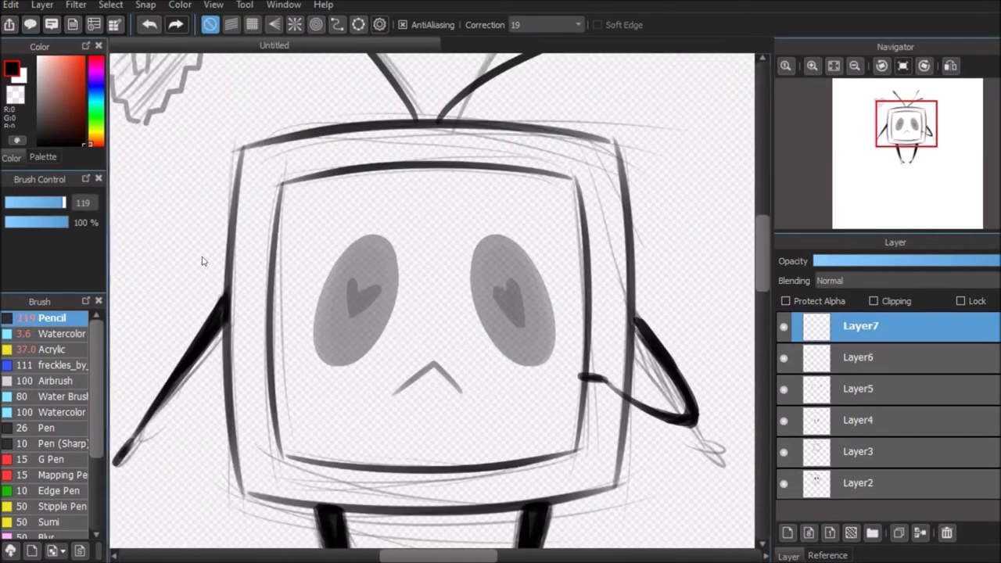
- Fill the character's left oval eye solid black with the Pencil at size 119
scroll(336, 297, "up", 3)
mouse_move(335, 297)
left_mouse_down()
mouse_move(297, 346)
mouse_move(313, 351)
mouse_move(303, 337)
left_mouse_up()
key("ctrl+z")
left_click_drag(339, 229, 369, 258)
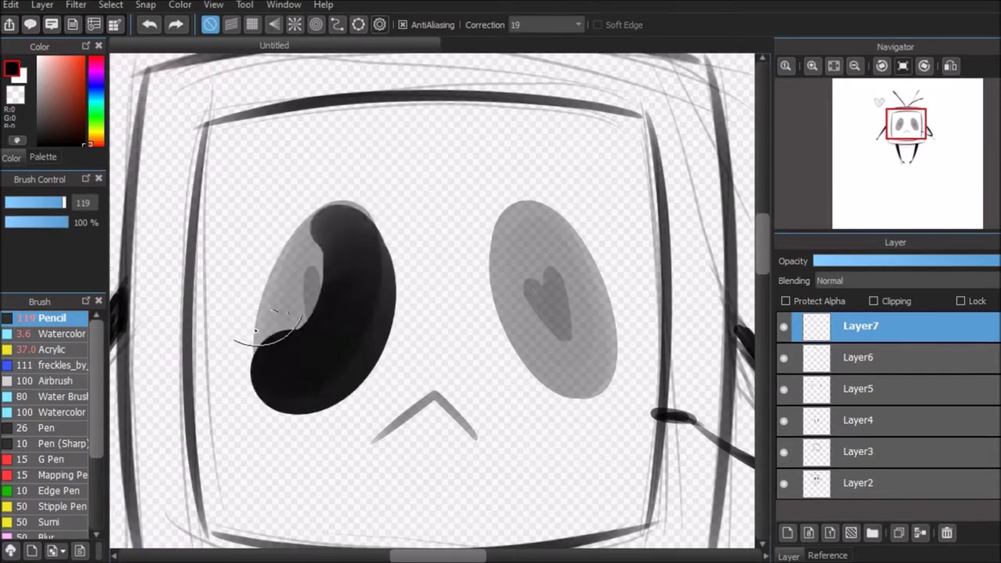
mouse_move(344, 200)
left_mouse_down()
mouse_move(371, 248)
mouse_move(353, 206)
left_mouse_up()
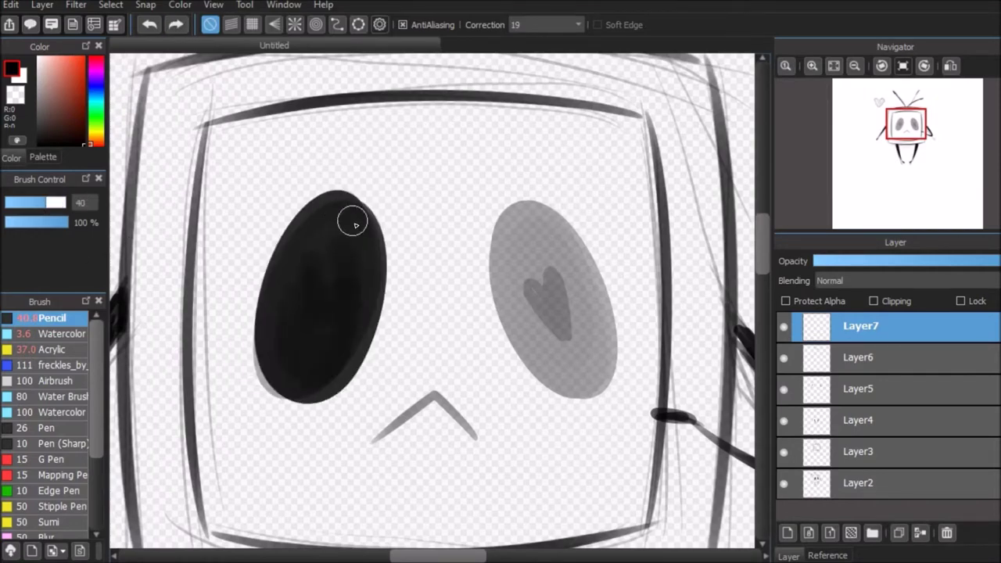
- Duplicate the black eye layer, mirror the copy over the other eye and merge the two eye layers
scroll(296, 276, "down", 3)
left_click(43, 4)
left_click(76, 130)
scroll(391, 297, "up", 3)
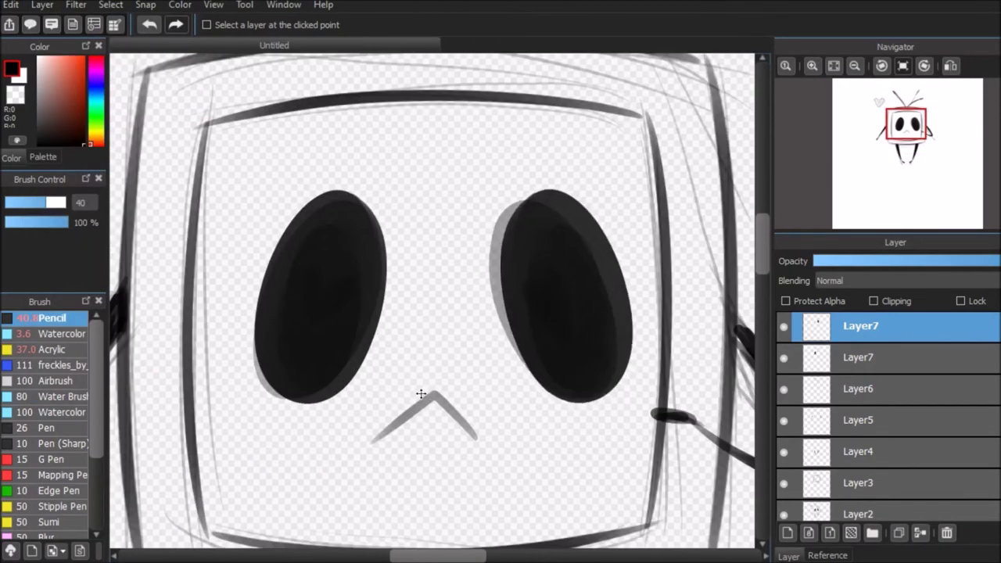
scroll(509, 402, "up", 2)
scroll(509, 402, "down", 5)
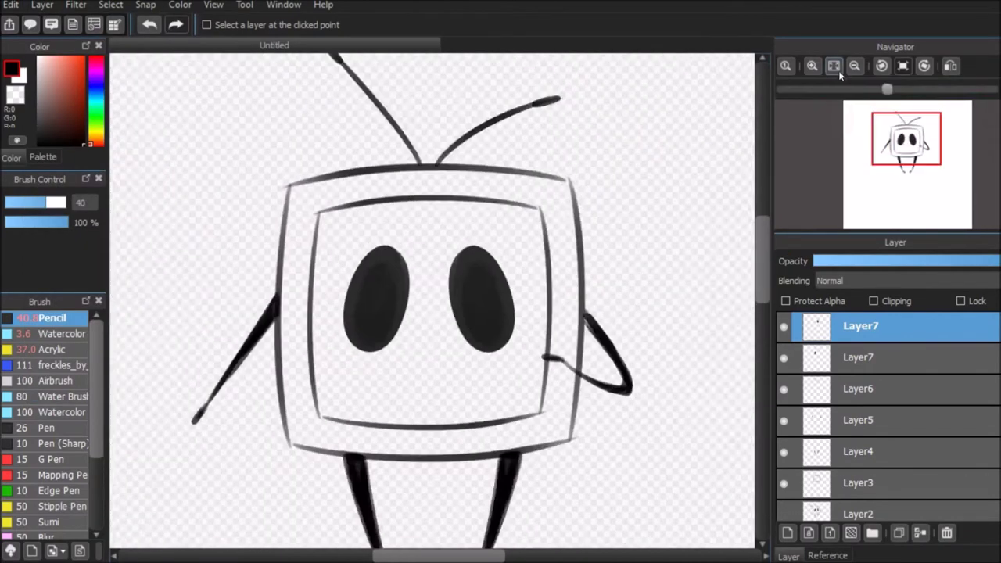
left_click(834, 65)
left_click(909, 532)
- Hide the Layer2 sketch and ink the small inverted-V mouth in black with the Pencil at size 10
key("b")
scroll(430, 297, "up", 3)
left_click_drag(364, 279, 472, 274)
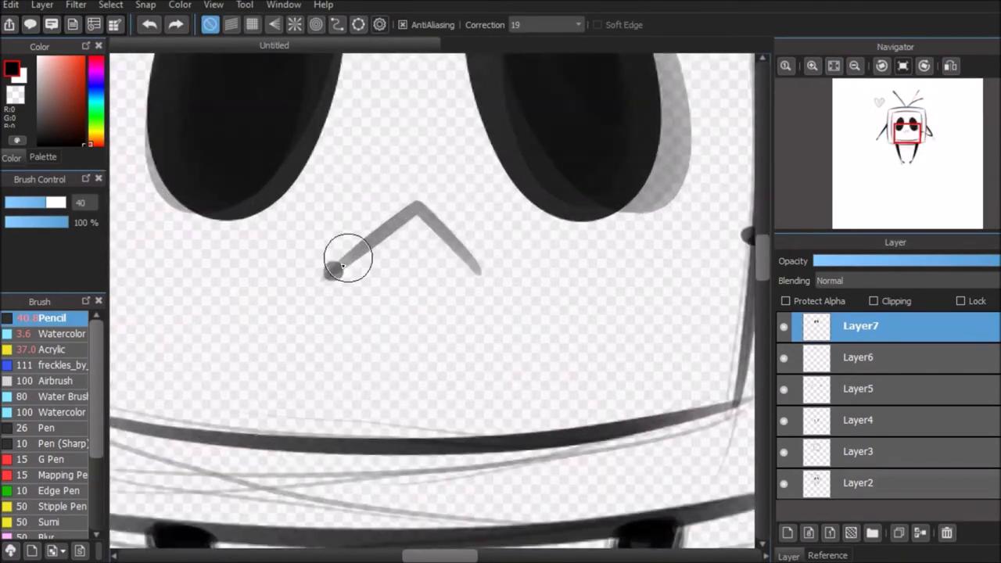
scroll(335, 263, "down", 3)
left_click(783, 482)
scroll(430, 297, "up", 3)
key("ctrl+z")
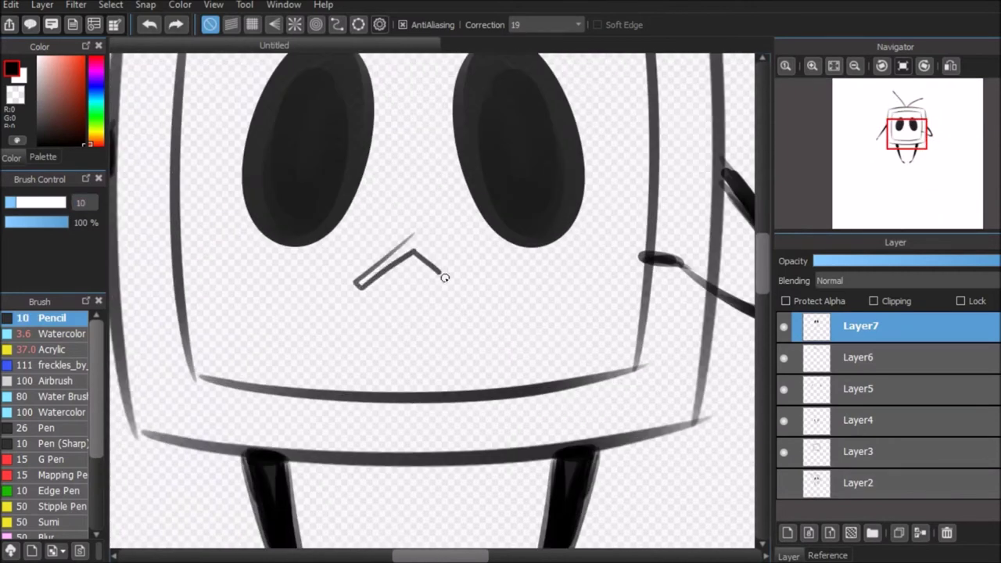
key("ctrl+z")
scroll(444, 278, "up", 2)
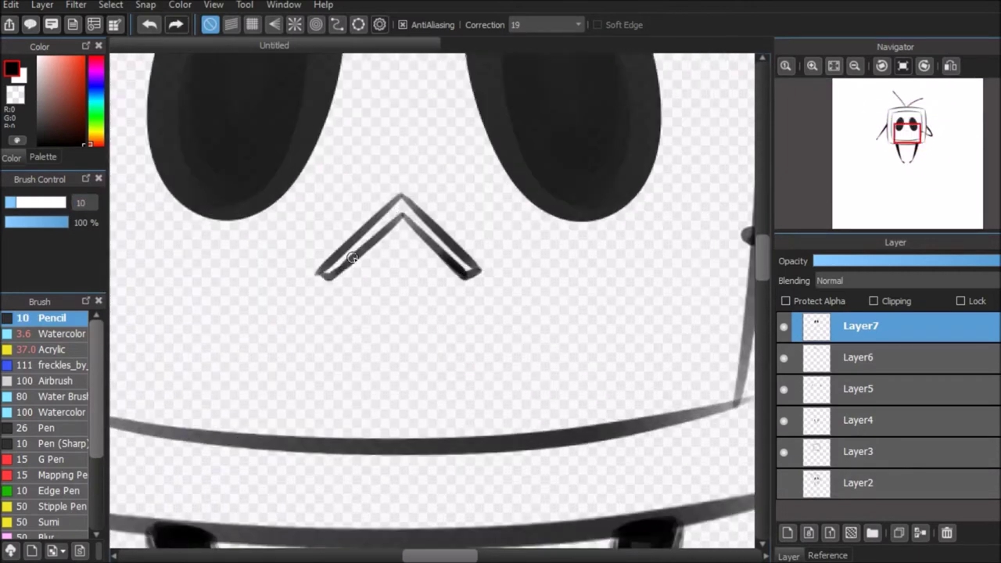
scroll(424, 235, "down", 5)
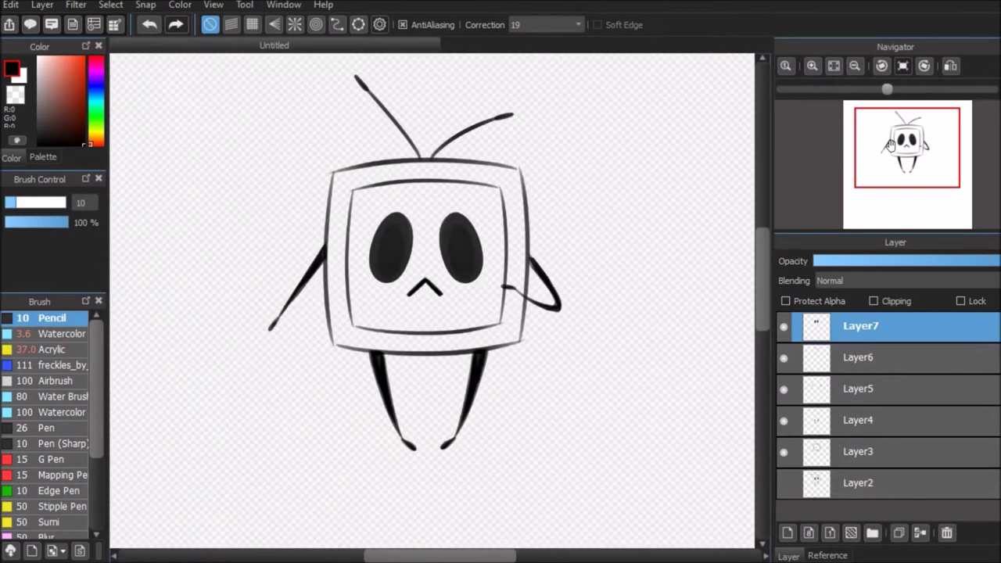
- Crop the canvas closely around the character with a rectangular selection
key("m")
scroll(503, 369, "down", 3)
scroll(432, 301, "up", 4)
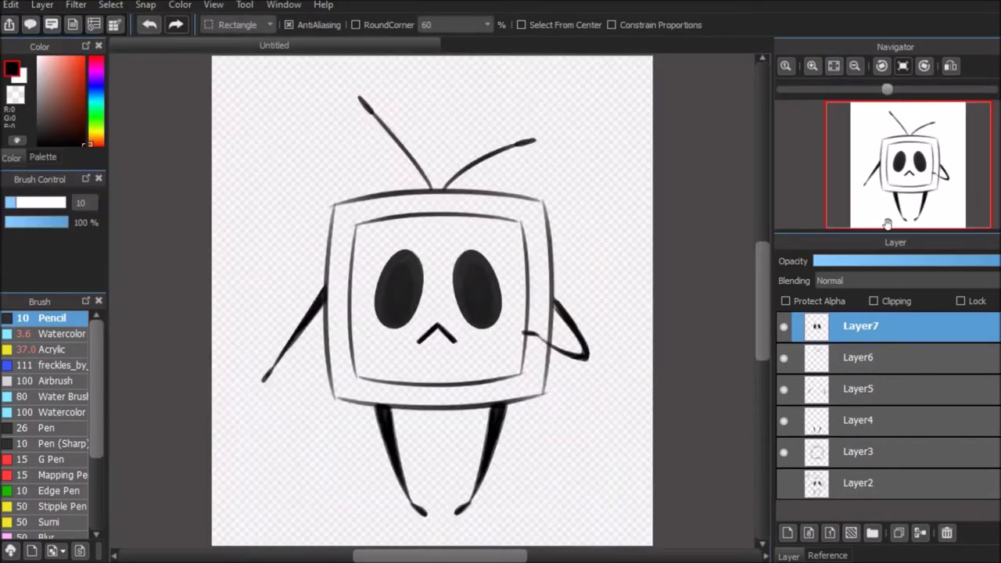
- Paint a white heart highlight in the left eye on a new layer with Add blending
key("ctrl+shift+n")
scroll(438, 297, "up", 4)
key("b")
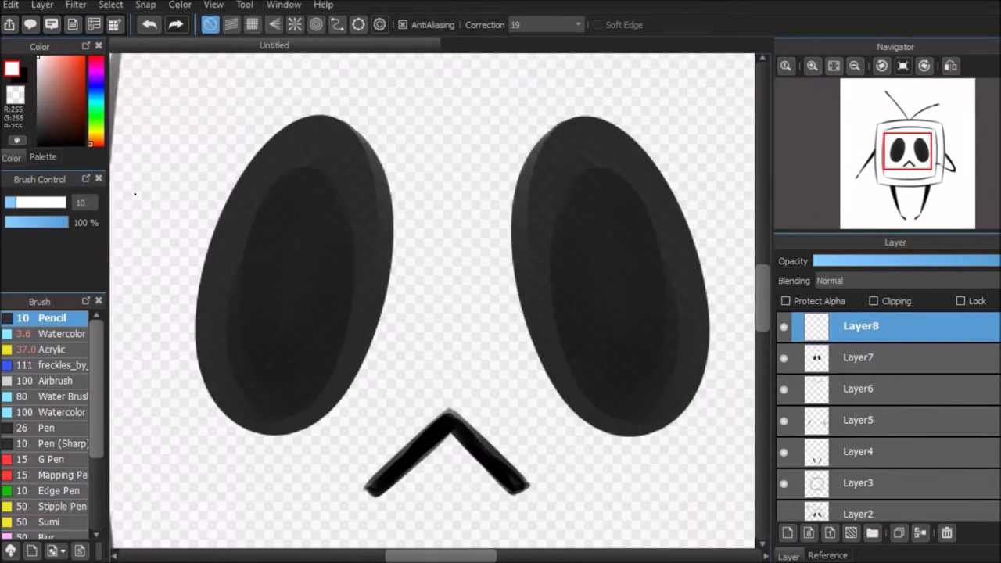
left_click(860, 280)
left_click(829, 337)
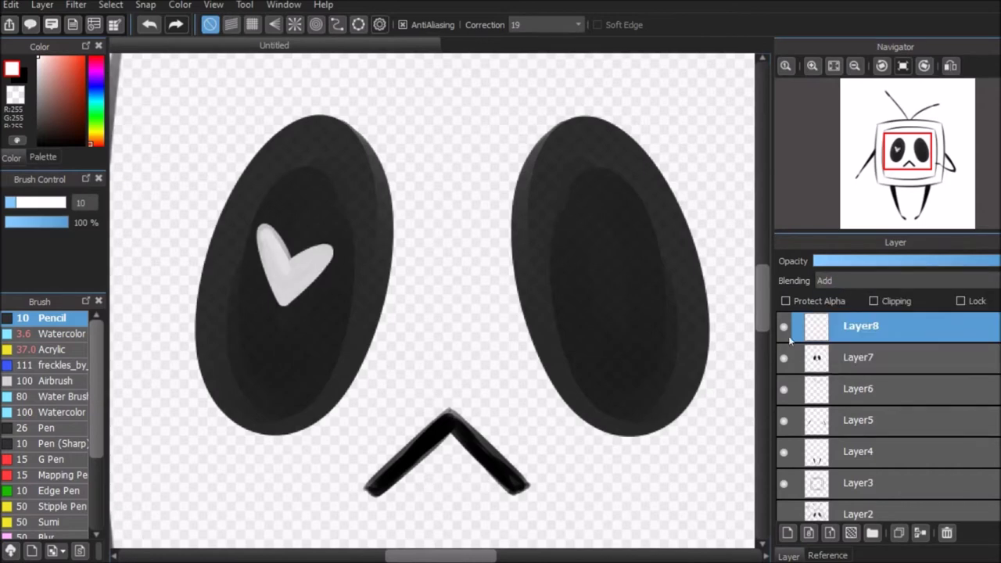
scroll(383, 141, "up", 1)
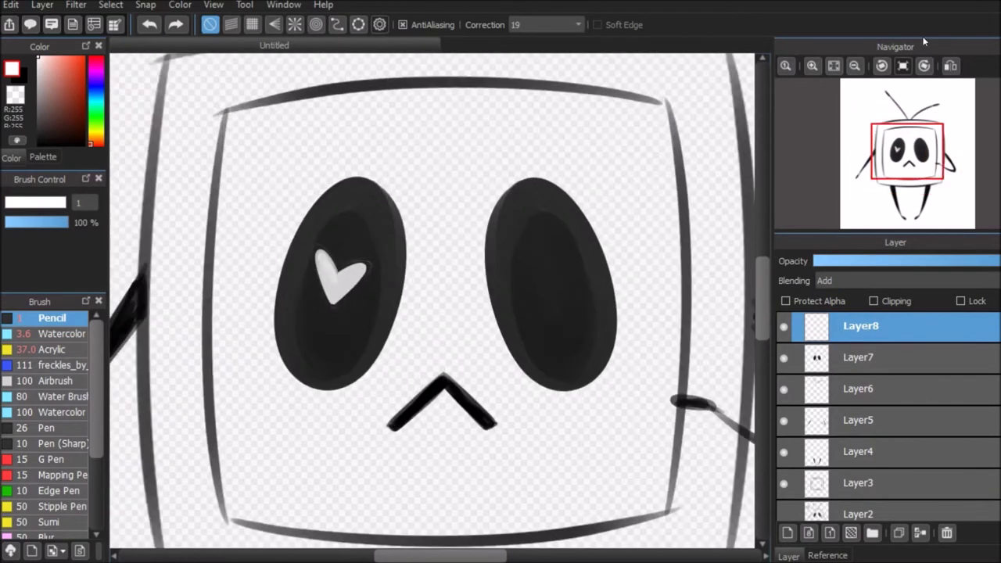
- Duplicate the heart layer with Normal blending and refine the white heart using the Pen at size 1
left_click(49, 203)
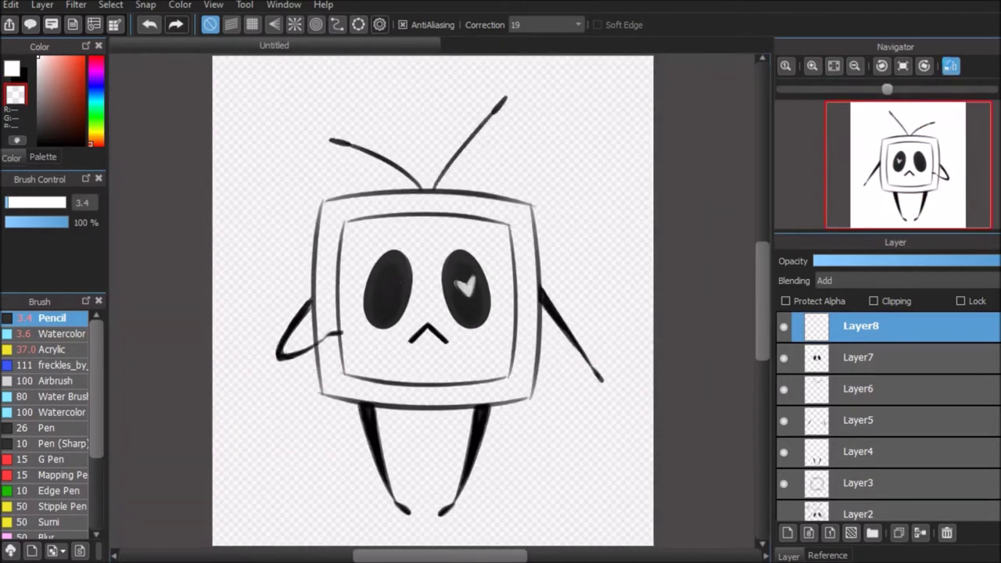
left_click(898, 532)
left_click(899, 533)
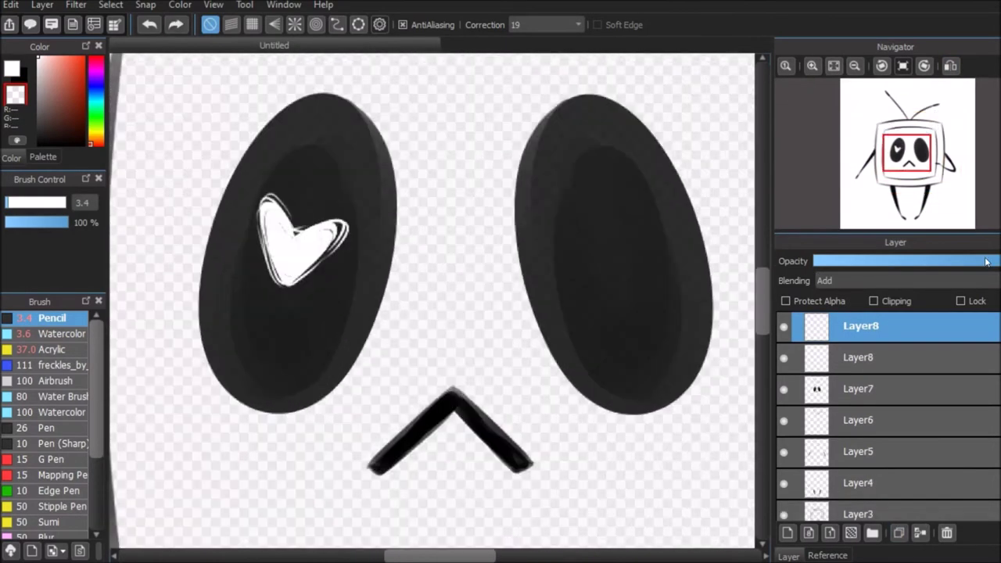
left_click(844, 279)
left_click(844, 295)
left_click(47, 427)
left_click(6, 202)
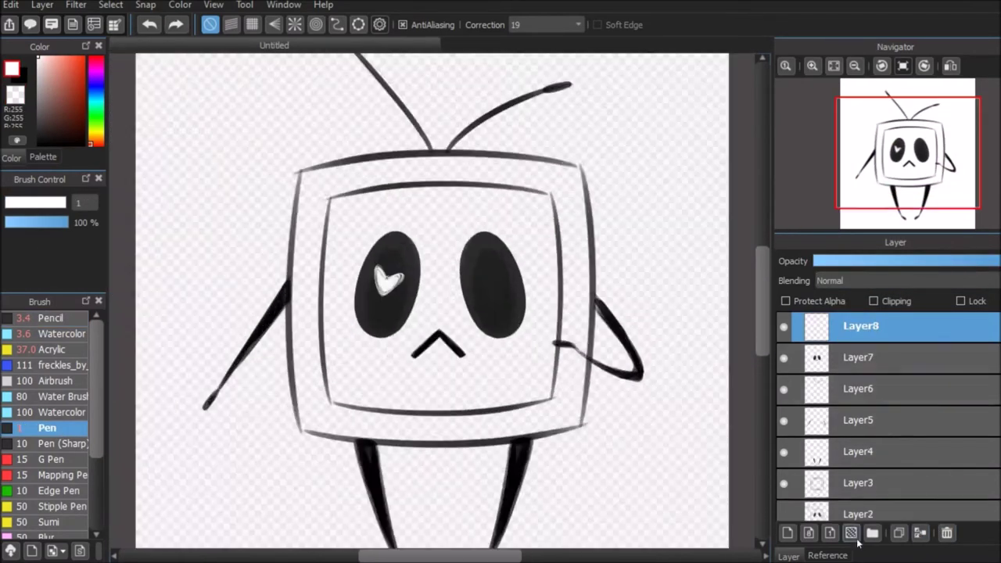
- Duplicate the heart layer, move a mirrored copy into the right eye and merge it down
left_click(42, 5)
left_click(86, 117)
key("v")
mouse_move(559, 326)
left_mouse_down()
mouse_move(633, 331)
mouse_move(620, 308)
mouse_move(628, 301)
left_mouse_up()
scroll(628, 301, "down", 3)
scroll(622, 234, "up", 5)
scroll(622, 234, "down", 5)
scroll(599, 329, "up", 3)
key("ctrl+e")
scroll(599, 328, "down", 3)
key("b")
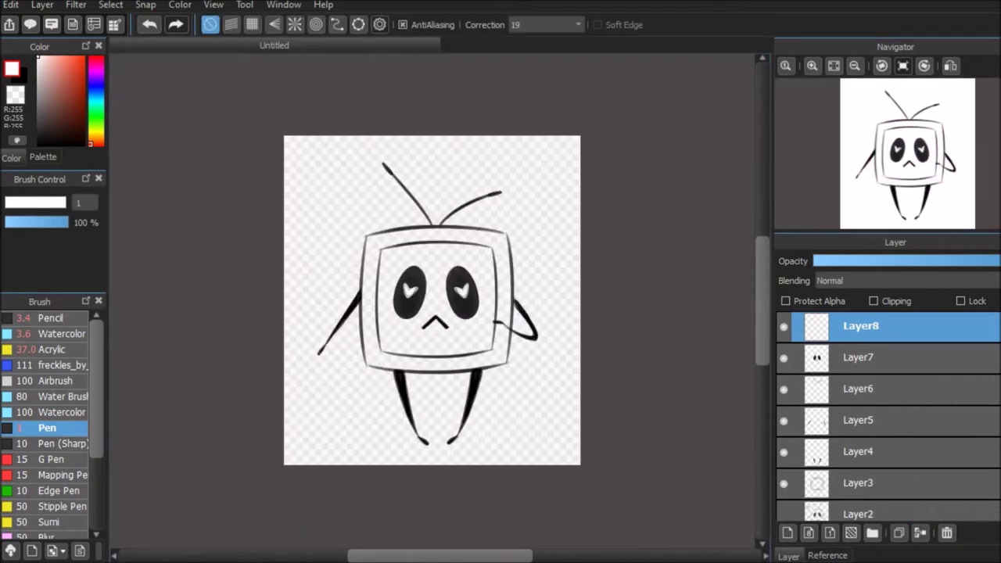
- Add a new layer beneath the Layer3 line art and set the Pen to yellow (RGB 255, 237, 0) at size 74
key("ctrl+shift+n")
scroll(358, 57, "up", 3)
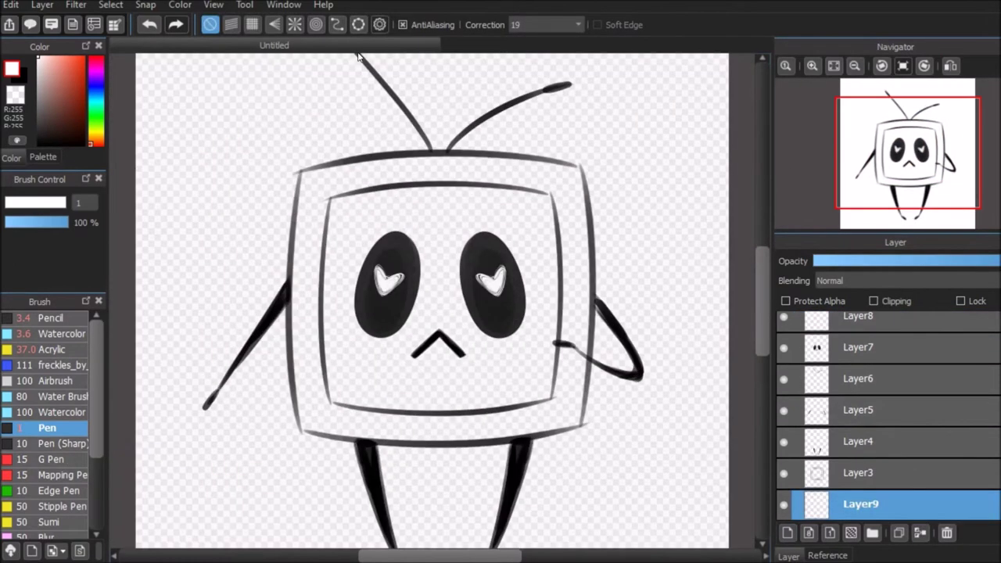
key("ctrl+minus")
key("ctrl+plus")
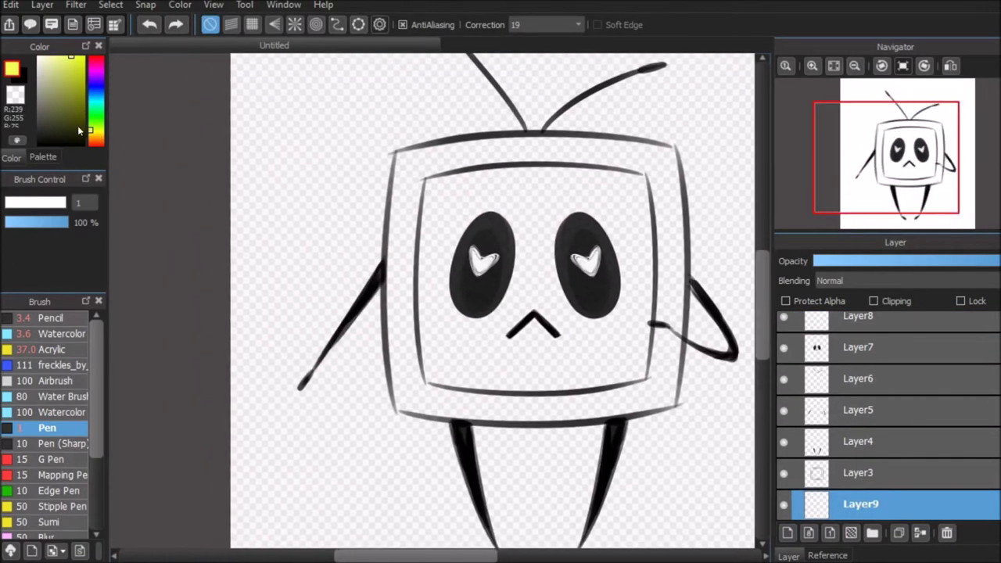
left_click(61, 203)
scroll(399, 200, "up", 2)
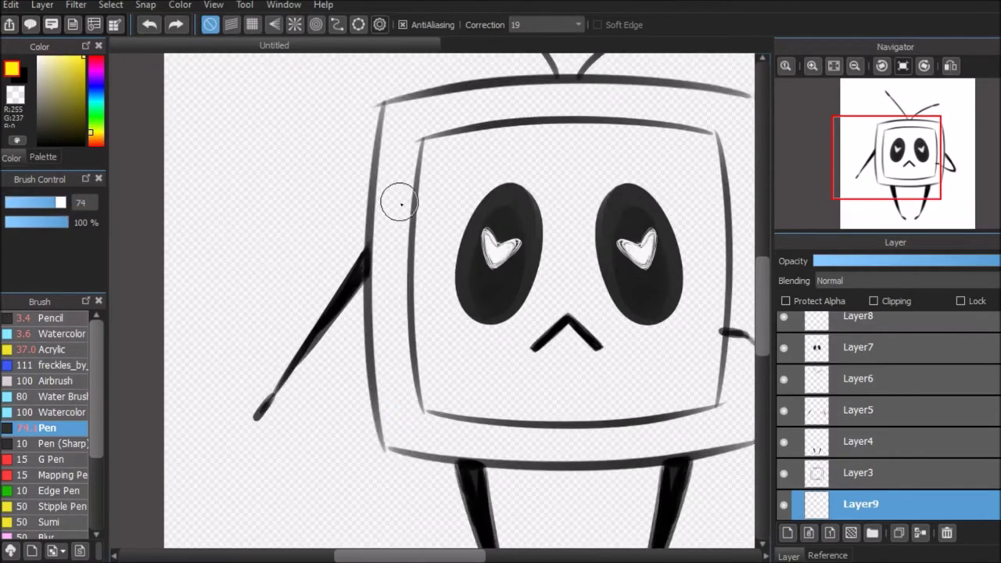
- Paint the casing border between the inner and outer frame outlines solid yellow
left_click_drag(404, 156, 417, 444)
key("ctrl+z")
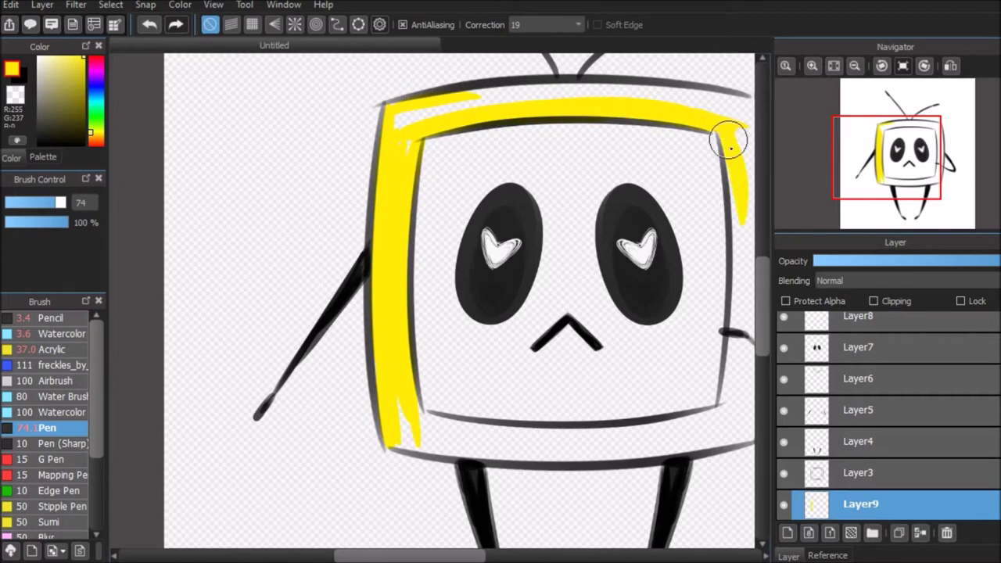
scroll(719, 412, "up", 1)
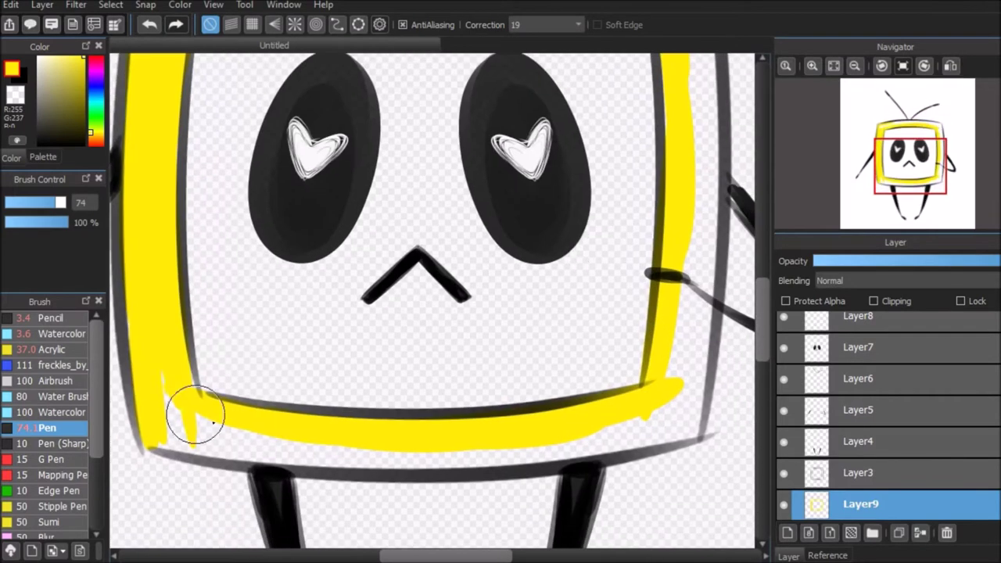
left_click_drag(648, 446, 685, 428)
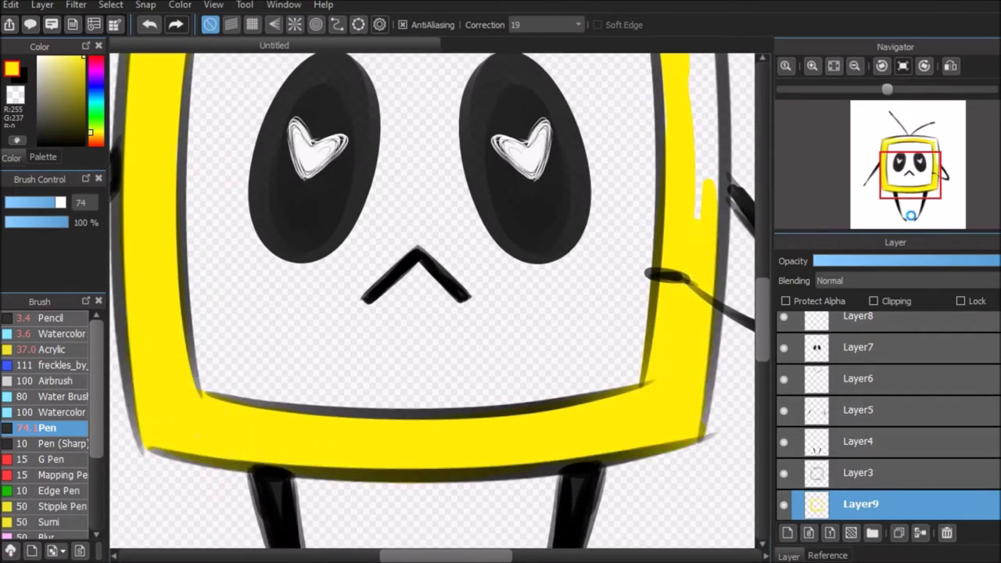
scroll(721, 211, "up", 3)
mouse_move(235, 168)
left_mouse_down()
mouse_move(645, 168)
mouse_move(676, 190)
left_mouse_up()
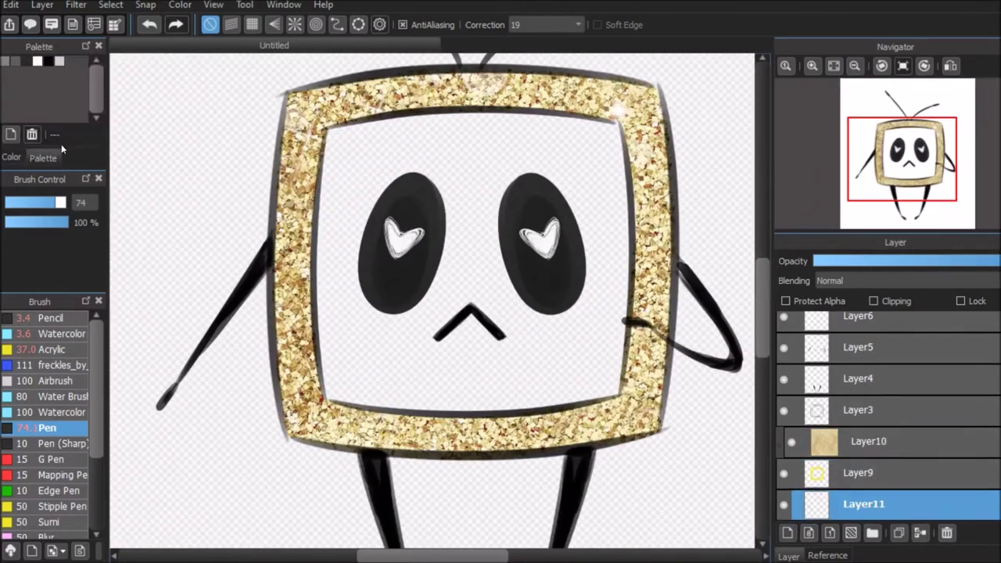
- Fill the screen area inside the casing on Layer11 with near-black purple (RGB 14, 2, 20) using the Pen at size 274
left_click(93, 74)
left_click(79, 138)
mouse_move(458, 344)
left_mouse_down()
mouse_move(361, 238)
mouse_move(600, 143)
mouse_move(590, 386)
mouse_move(502, 357)
mouse_move(539, 313)
left_mouse_up()
- Select the eyes and mouth on Layer7 with the Magic Wand and expand the selection by 5 pixels
scroll(891, 406, "up", 2)
left_click(860, 356)
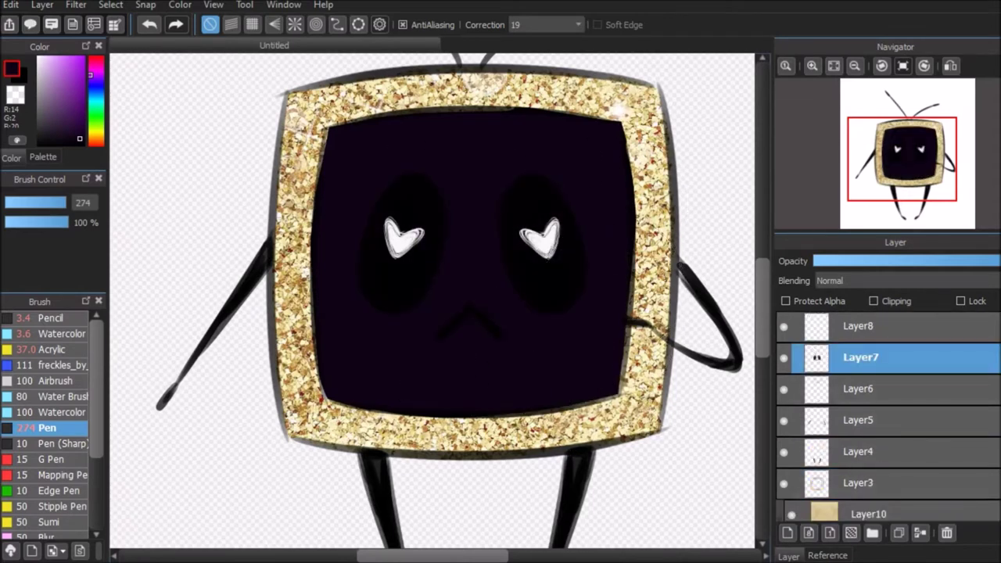
key("w")
left_click(369, 131)
type("5")
key("Return")
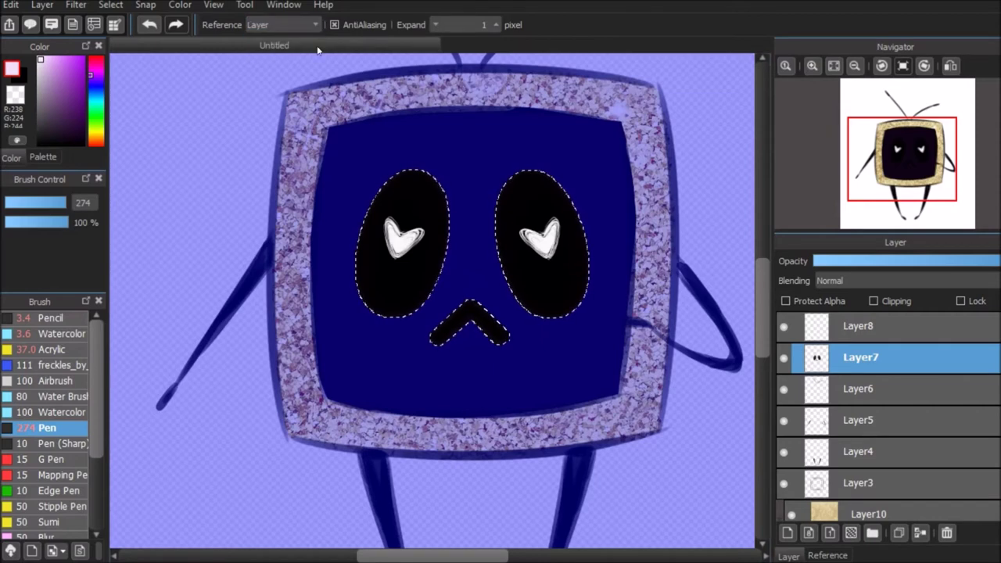
- Add a layer above Layer11, fill the selection with pale lilac (RGB 238, 224, 244) to outline the eyes and mouth, and deselect
left_click(860, 389)
left_click(868, 513)
scroll(892, 422, "down", 2)
left_click(864, 473)
left_click(503, 334)
key("ctrl+d")
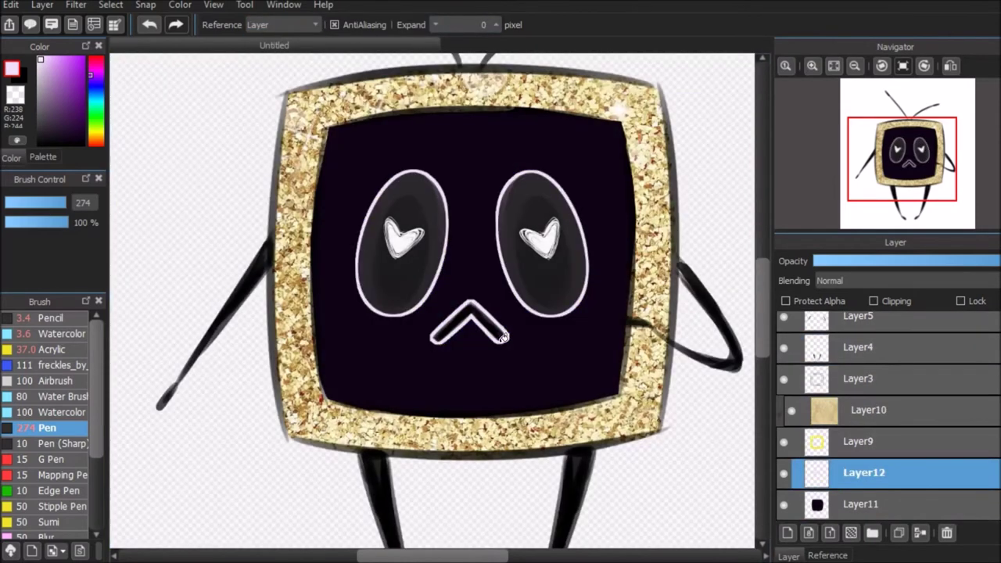
- Protect the alpha of Layer8 and recolour both heart highlights black with the Pen
scroll(503, 335, "down", 2)
scroll(892, 423, "up", 2)
left_click(860, 357)
scroll(956, 64, "up", 2)
left_click(837, 280)
scroll(848, 280, "up", 3)
left_click(794, 325)
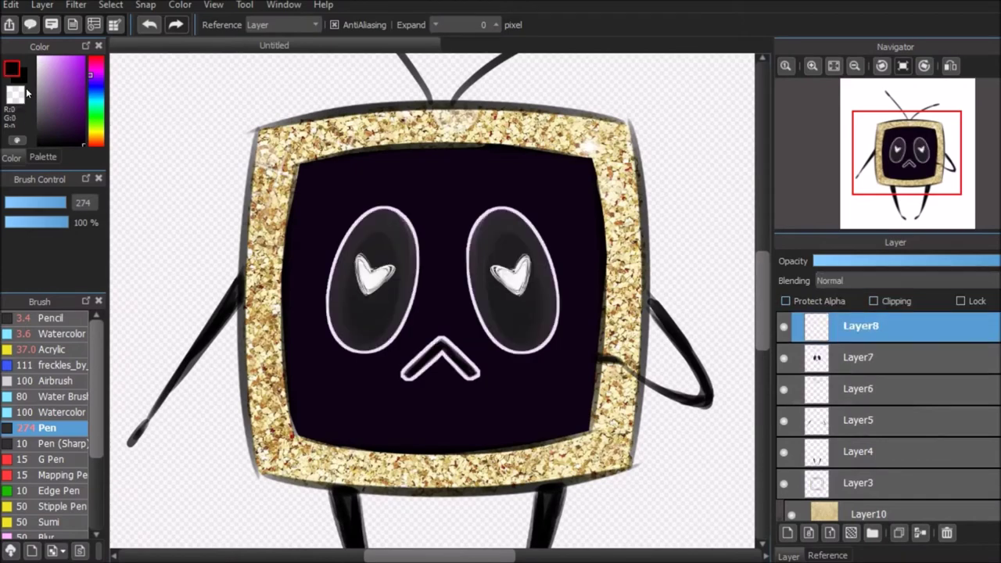
key("b")
key("x")
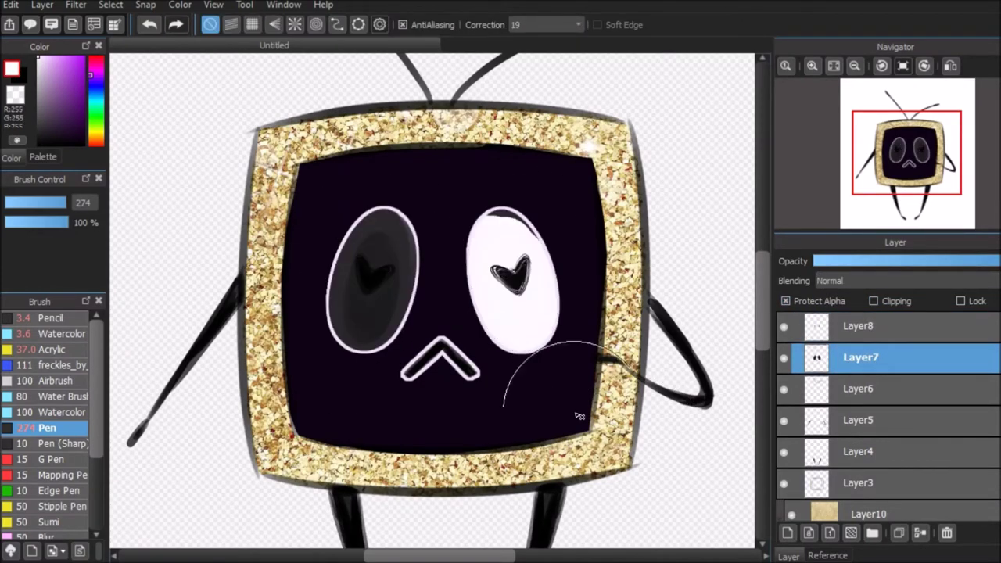
- Try pale lilac on the alpha-protected eyes and mouth of Layer7, and tint them dark purple instead
scroll(395, 288, "up", 3)
scroll(396, 287, "down", 4)
scroll(438, 313, "up", 3)
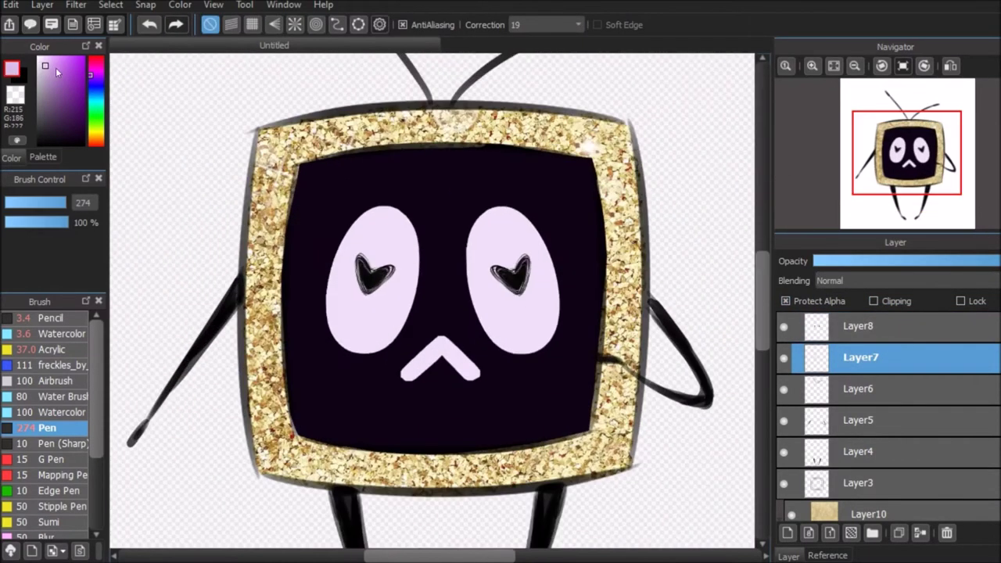
left_click(78, 138)
- Recolour the heart highlights on alpha-protected Layer8 pale lilac (RGB 238, 224, 244)
left_click(857, 326)
scroll(437, 274, "up", 3)
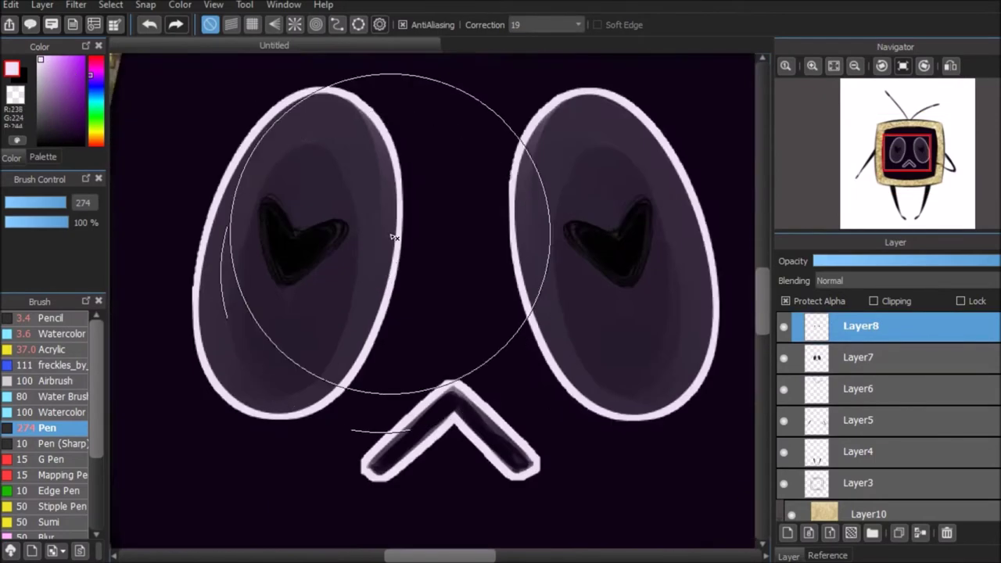
scroll(550, 300, "down", 3)
key("x")
- Remove the right eye's heart and enlarge the remaining heart within the left eye
key("ctrl+t")
key("Return")
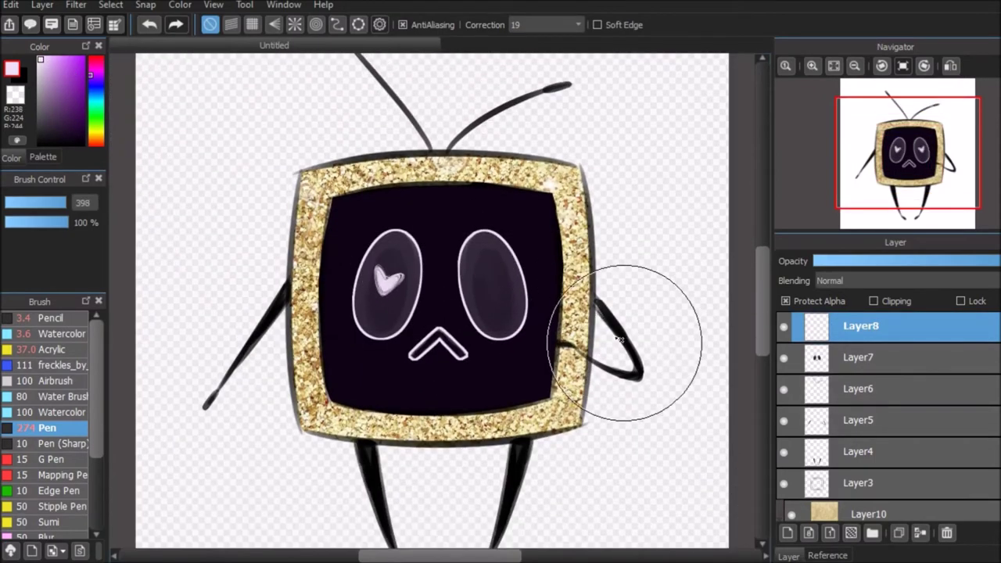
key("ctrl+t")
key("Return")
- Duplicate the heart layer and flip the copy horizontally
scroll(438, 298, "down", 3)
key("ctrl+j")
scroll(438, 298, "up", 5)
left_click(42, 5)
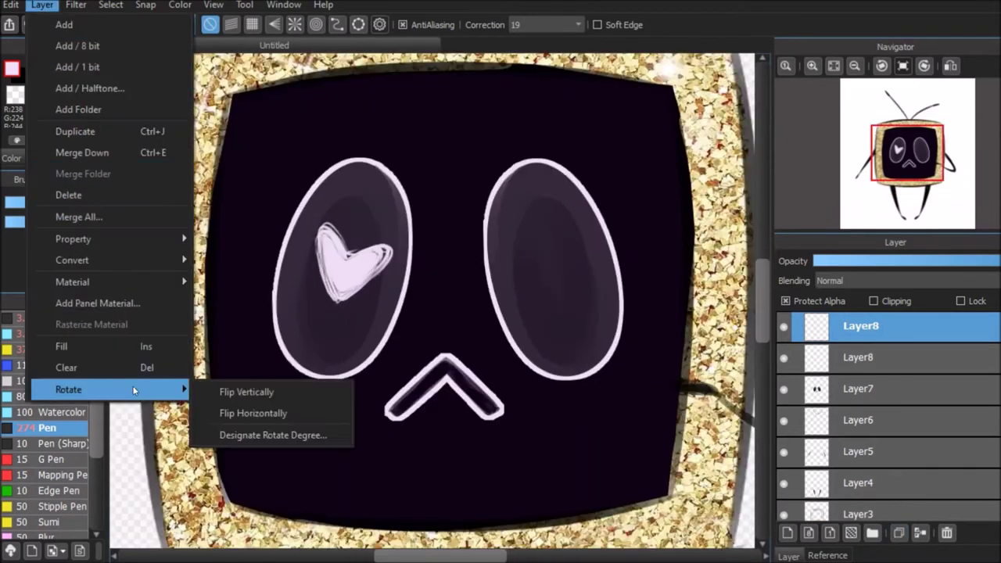
left_click(258, 411)
- Move the mirrored heart into the right eye, temporarily hiding Layer12 and Layer11 to check its placement
scroll(438, 298, "up", 3)
key("v")
left_click_drag(564, 248, 626, 248)
scroll(883, 414, "down", 3)
left_click(784, 444)
left_click(783, 475)
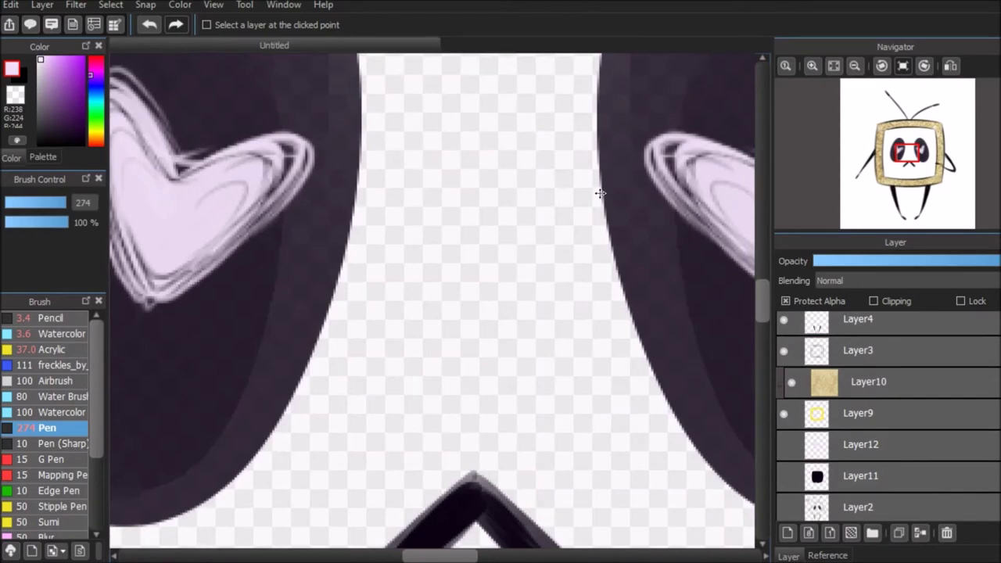
left_click(783, 444)
left_click(784, 476)
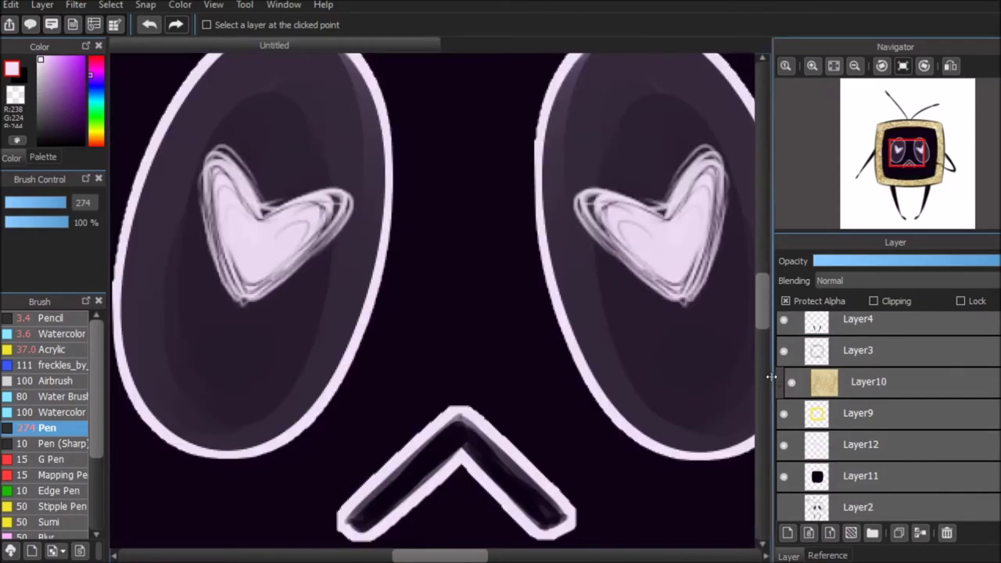
- Draw two short oval eyebrows in pale lilac above the eyes on Layer12 using the Pen at size 19
left_click(864, 444)
key("ctrl+minus")
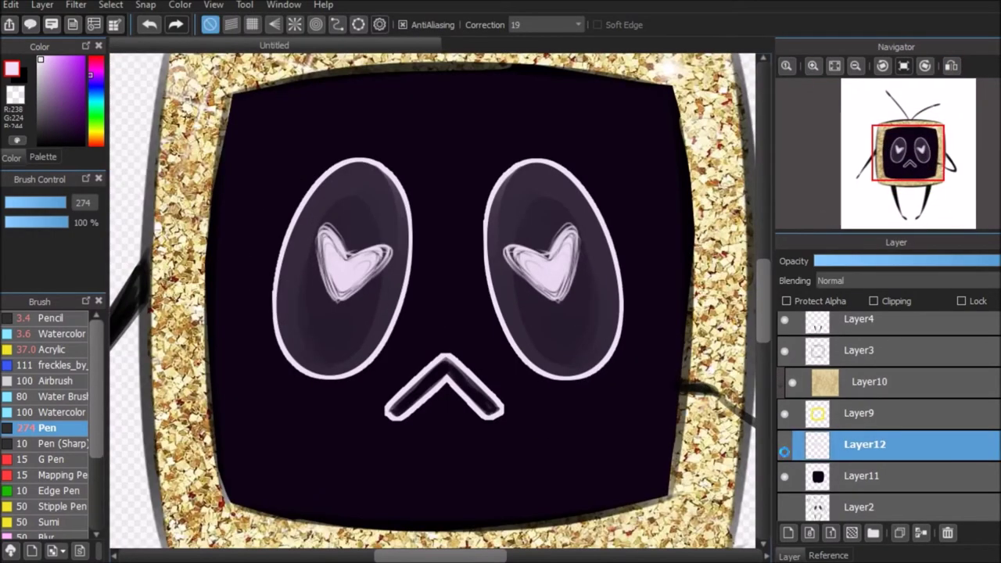
key("h")
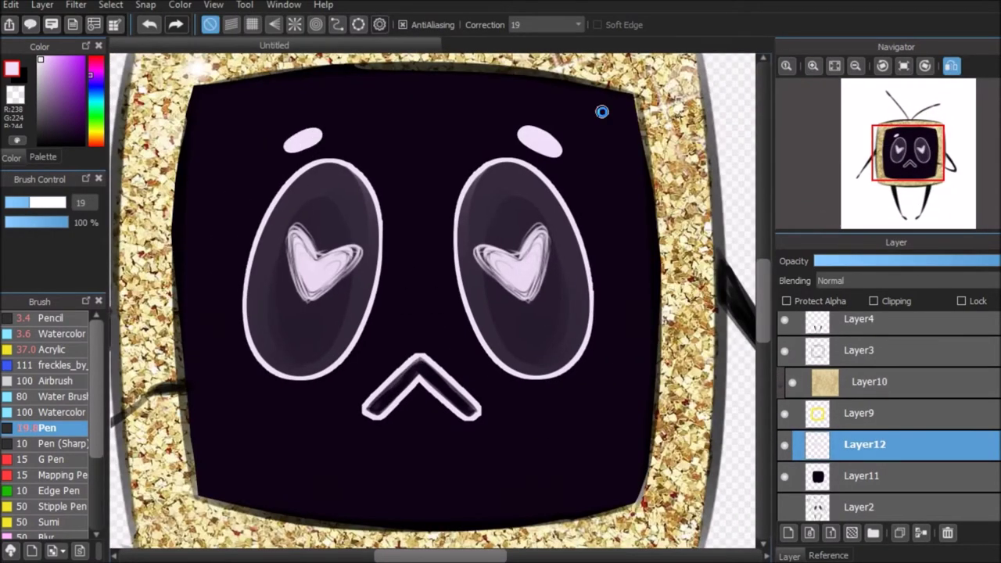
key("h")
key("ctrl+minus")
key("ctrl+plus")
key("ctrl+minus")
key("ctrl+plus")
key("ctrl+minus")
key("ctrl+minus")
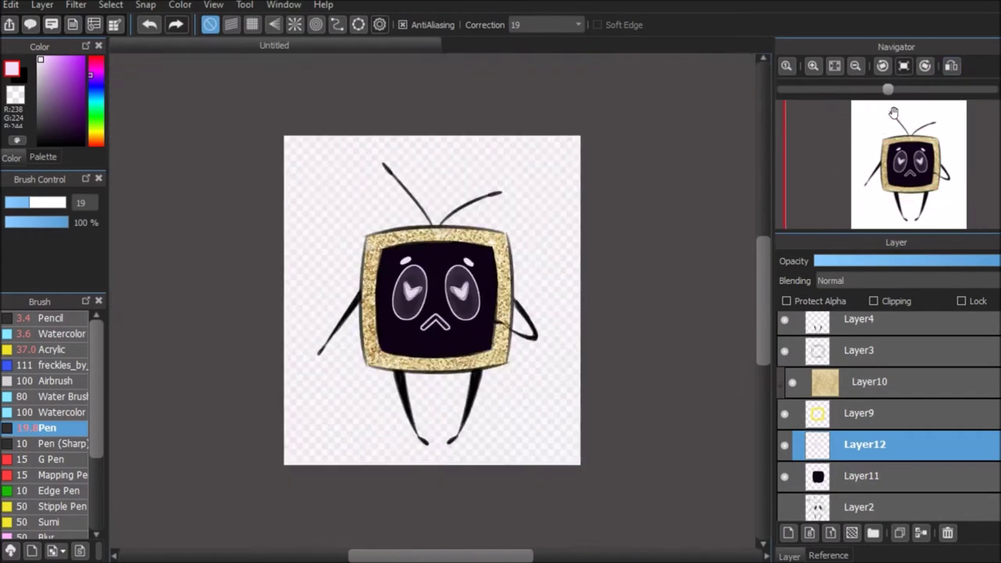
- Touch up the arm where it meets the casing on Layer5 using the black Pencil at size 16
key("ctrl+plus")
scroll(778, 353, "up", 2)
left_click(860, 350)
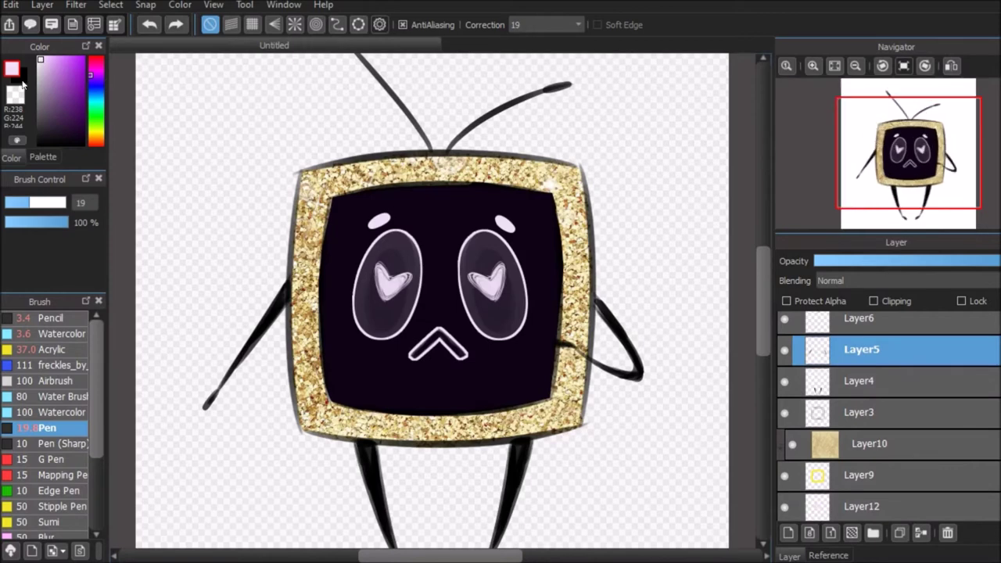
key("ctrl+plus")
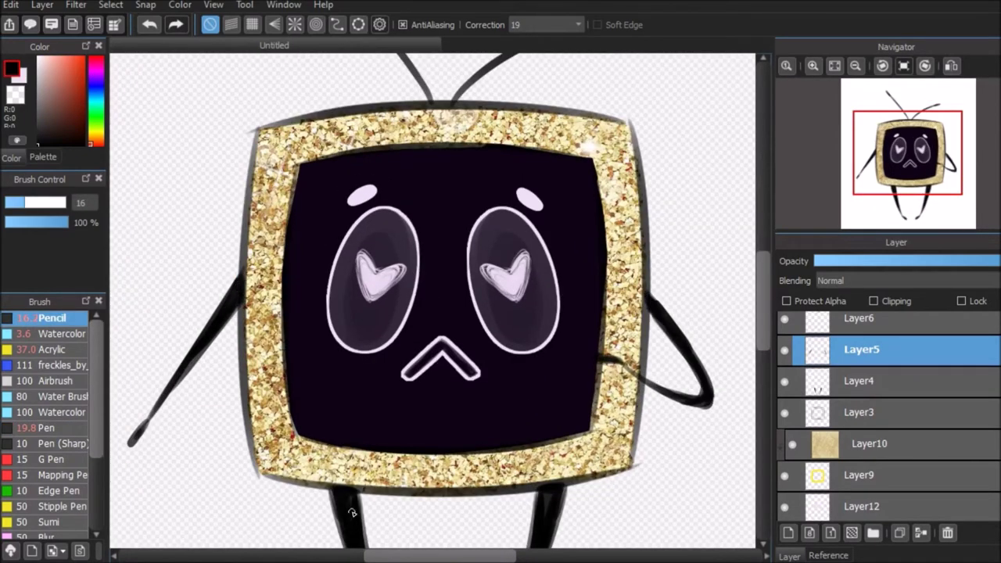
key("ctrl+minus")
key("ctrl+plus")
- Protect the alpha of Layer3 and recolour the casing outlines golden tan (RGB 209, 163, 88) using the Pen at size 537
left_click(830, 280)
left_click(842, 308)
scroll(860, 391, "down", 1)
left_click(866, 422)
left_click(801, 345)
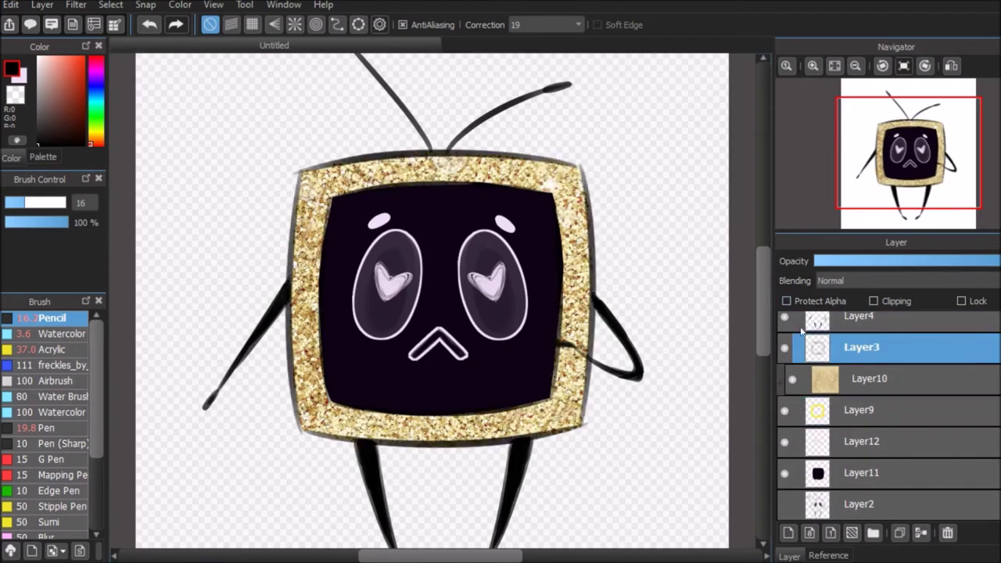
left_click(786, 300)
left_click_drag(32, 203, 67, 202)
mouse_move(297, 168)
left_mouse_down()
mouse_move(470, 161)
mouse_move(269, 337)
left_mouse_up()
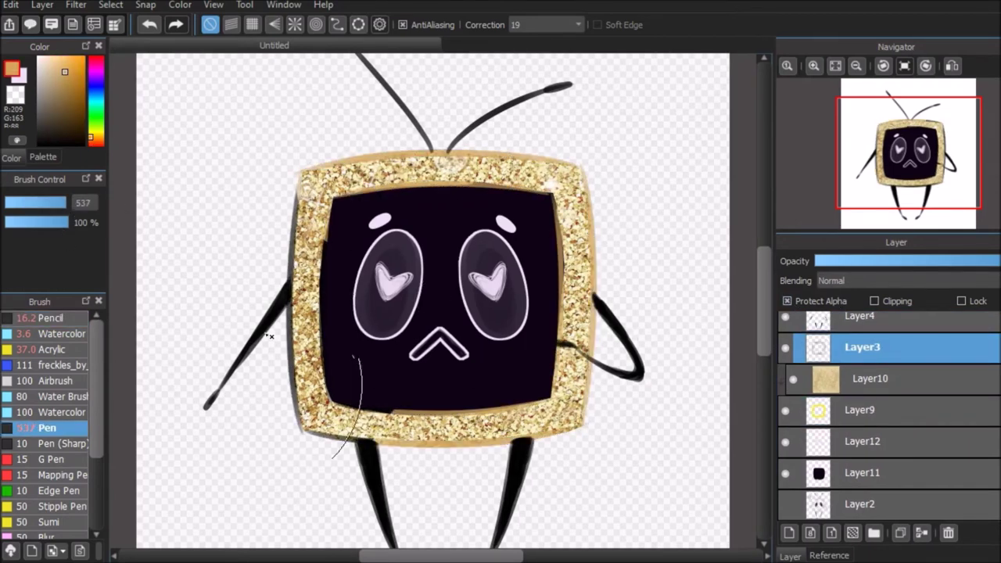
- Try placing the limb layer, Layer4, beneath the casing outlines on Layer3
left_click_drag(860, 315, 860, 352)
scroll(615, 351, "up", 4)
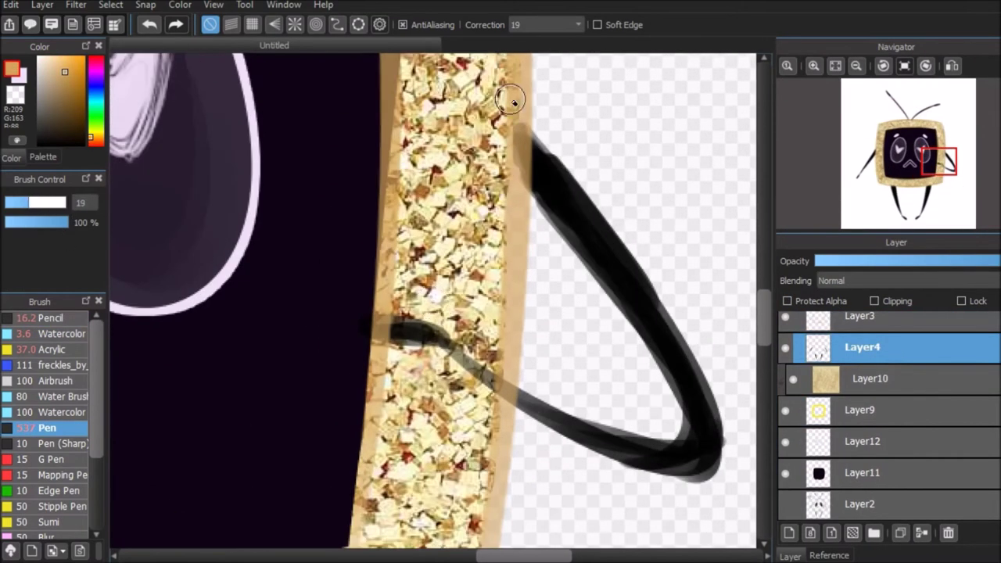
left_click_drag(938, 161, 868, 152)
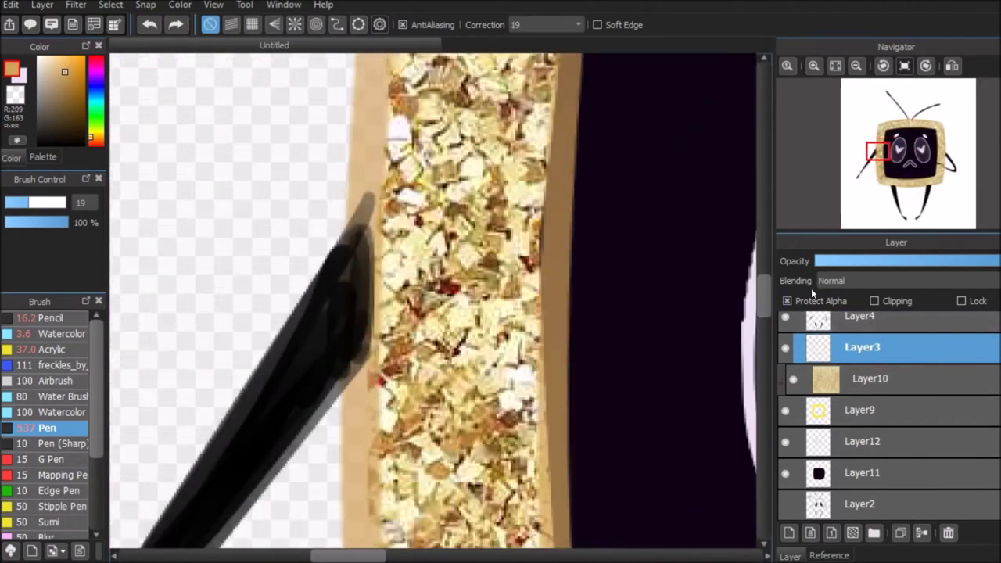
left_click_drag(860, 347, 860, 316)
- Lower Layer4's opacity temporarily and trim the leg tops overlapping the casing's lower border using the Eraser at size 19
left_click_drag(993, 260, 905, 260)
scroll(370, 378, "down", 4)
scroll(693, 212, "up", 4)
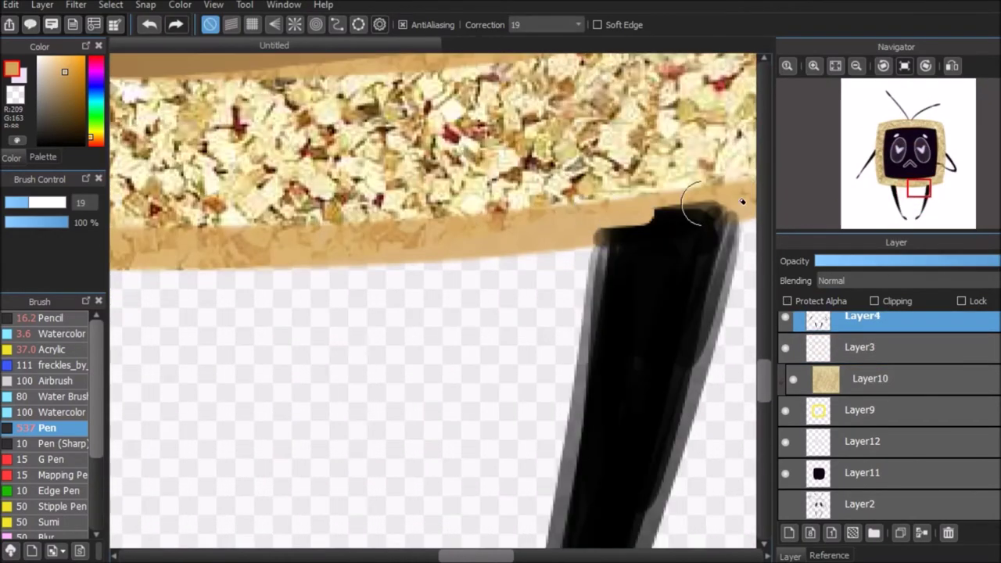
left_click(897, 181)
scroll(384, 289, "up", 3)
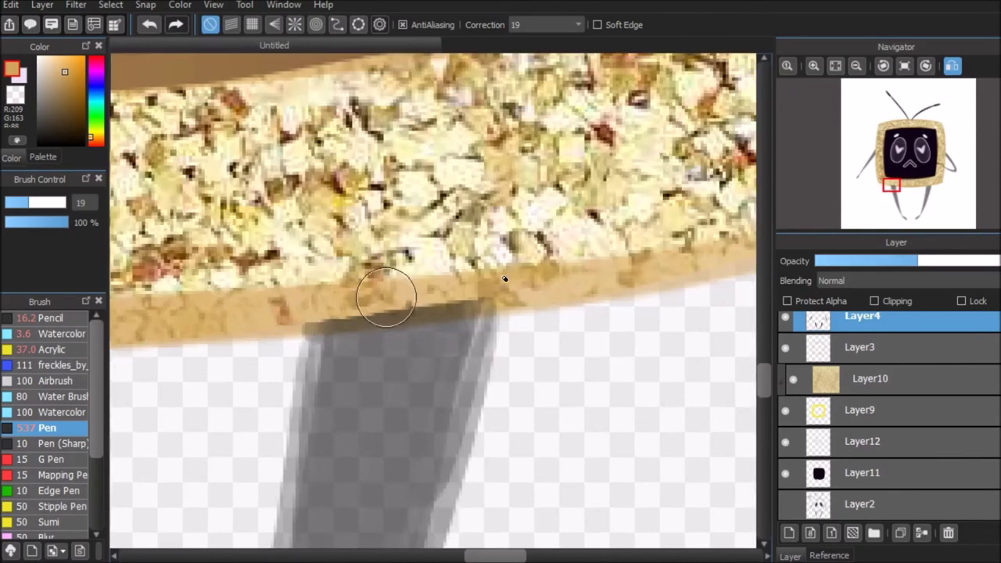
scroll(577, 286, "down", 4)
- Try other tints on the alpha-protected screen fill of Layer11 with the Pen at size 537, and undo them
left_click(865, 473)
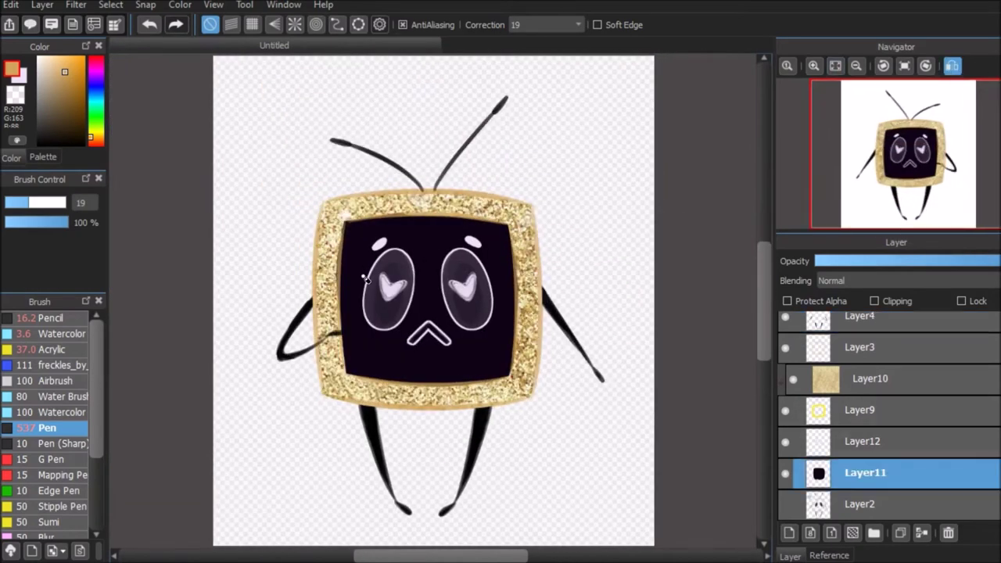
left_click(80, 138)
left_click_drag(86, 202, 125, 202)
left_click(786, 300)
left_click(464, 265)
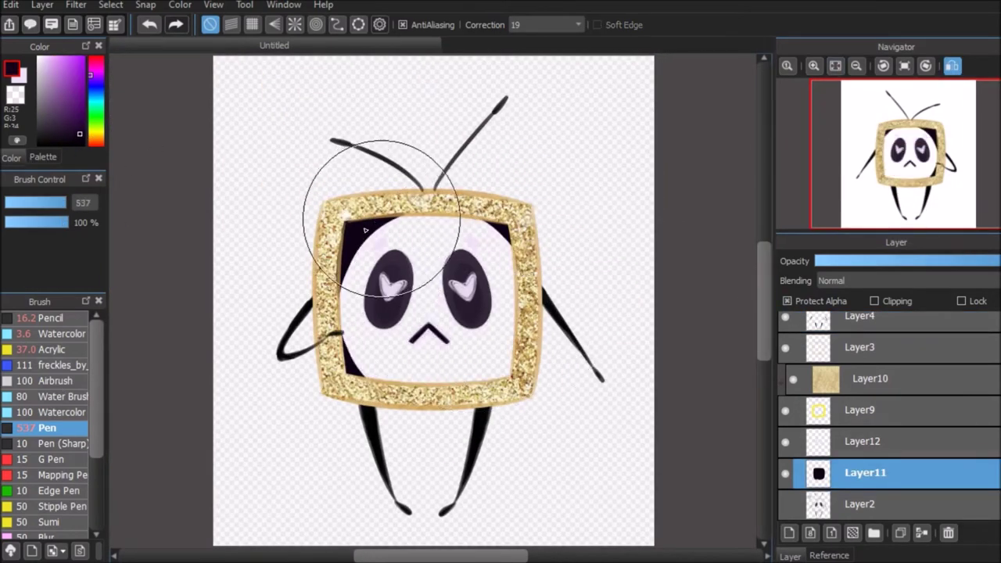
key("ctrl+z")
left_click(336, 290)
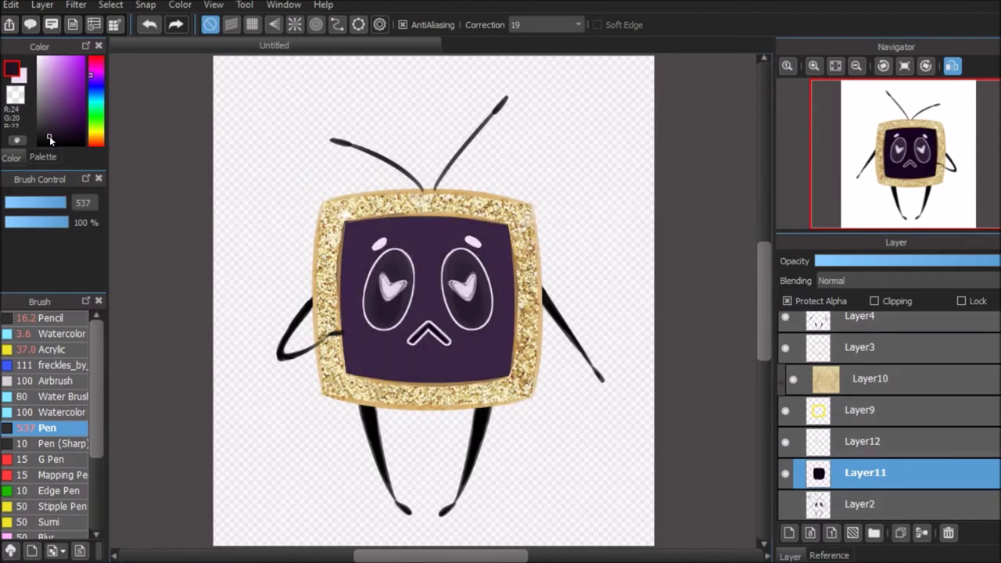
key("ctrl+z")
- Duplicate the glitter texture Layer10, clip the copy to the dark screen on Layer11, and set it to Screen blending at low opacity
left_click(870, 378)
left_click(900, 532)
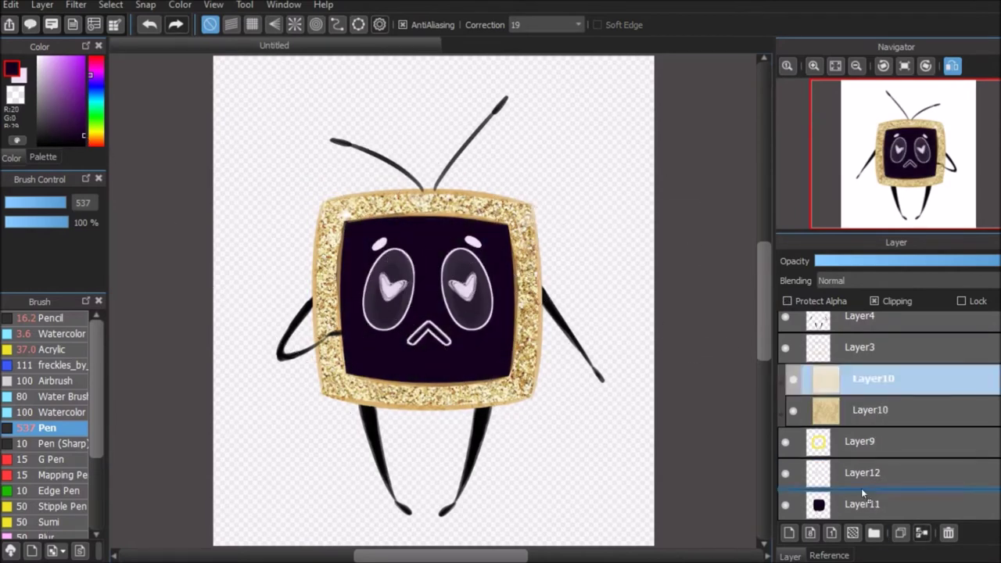
left_click_drag(869, 378, 869, 473)
left_click(835, 261)
left_click(831, 280)
left_click(835, 313)
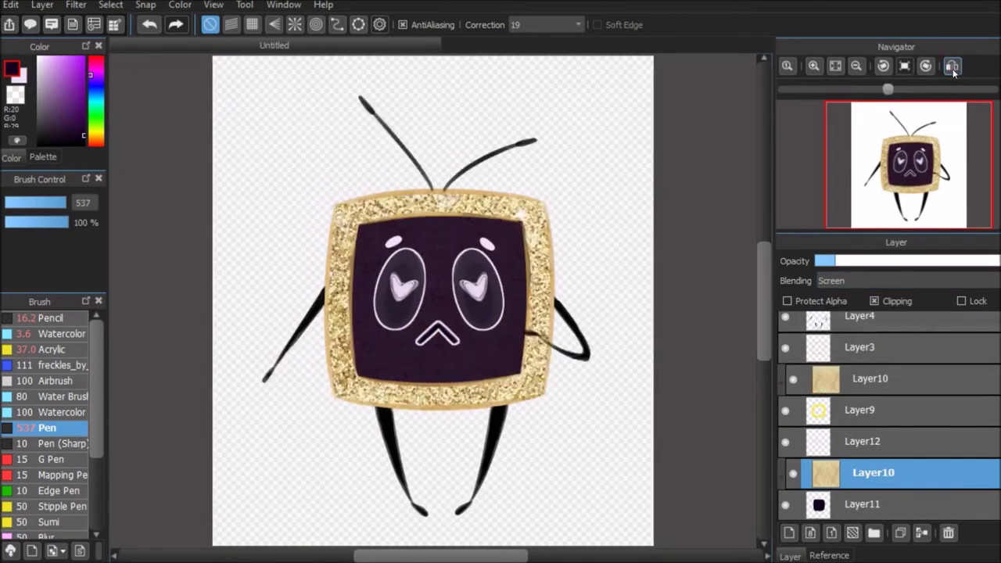
- Try converting the clipped glitter copy over the screen to greyscale with Screen blending
left_click(42, 5)
mouse_move(94, 257)
left_click(257, 277)
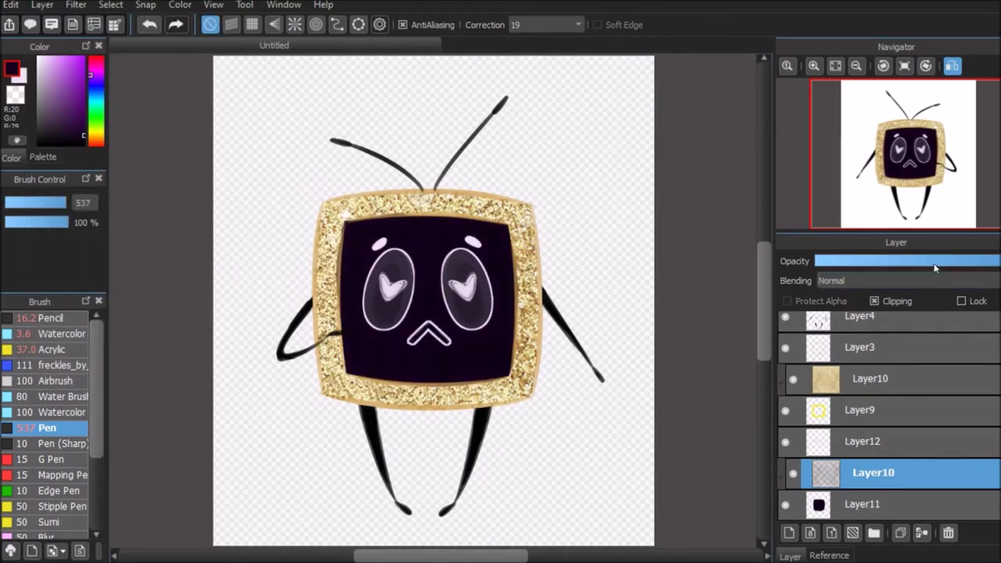
key("ctrl+plus")
key("ctrl+minus")
key("ctrl+minus")
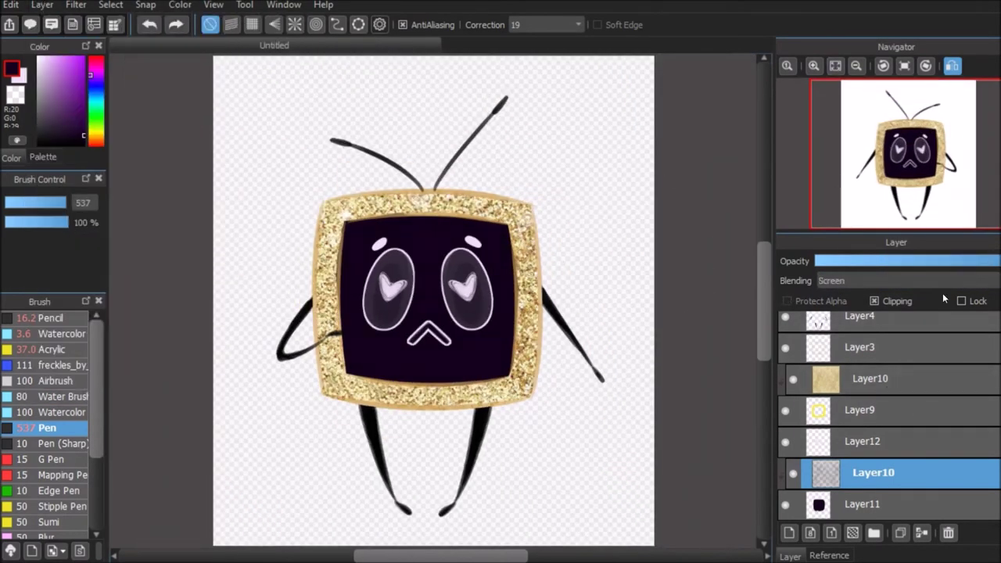
key("ctrl+plus")
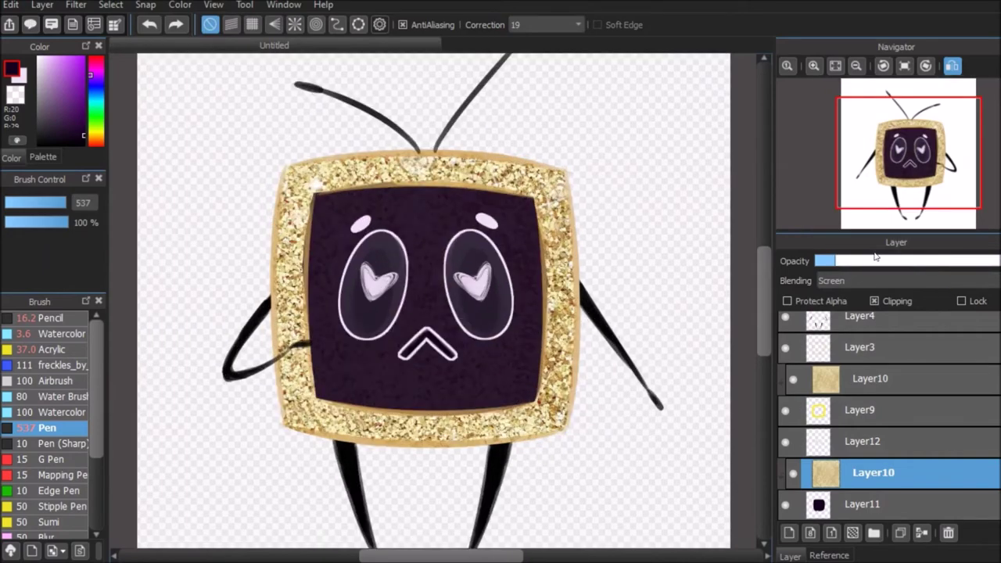
- Merge the antennae on Layer6 down into the limb layer, Layer4
key("ctrl+minus")
scroll(883, 407, "up", 3)
left_click(860, 407)
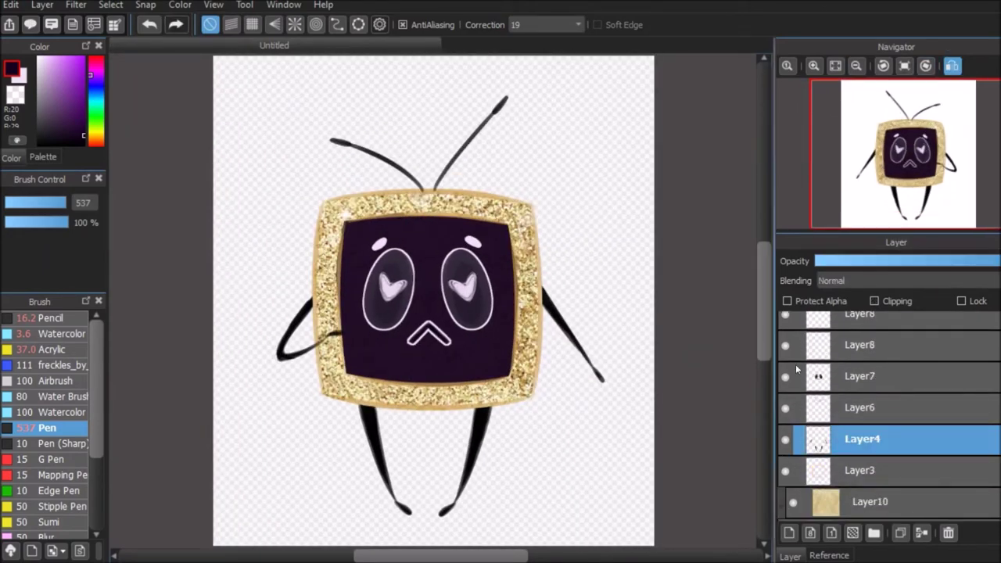
- Trim the antenna bases along the casing's upper border on Layer4 using the Eraser at size 10.7
key("ctrl+plus")
key("ctrl+plus")
key("ctrl+plus")
key("ctrl+plus")
left_click(53, 203)
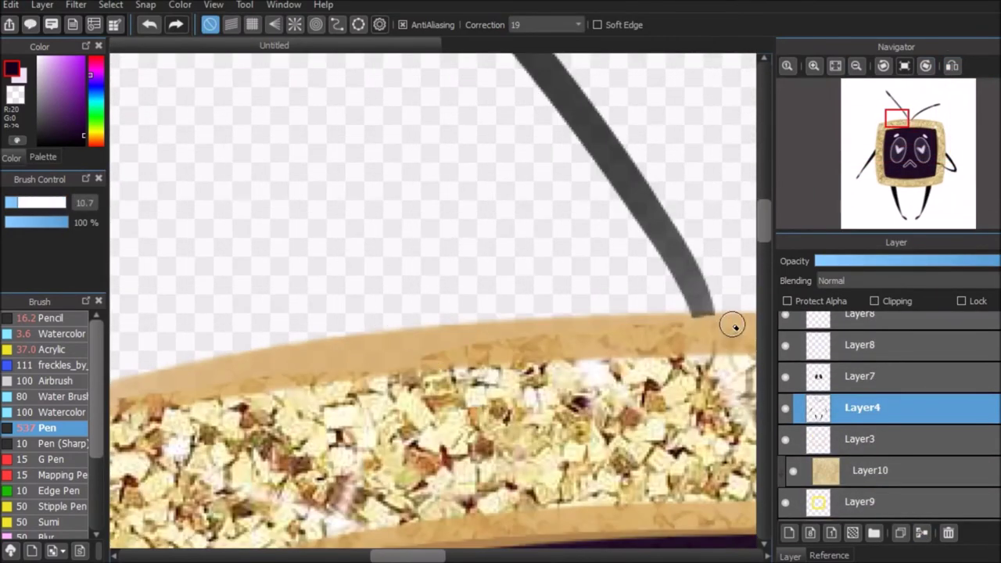
key("ctrl+minus")
mouse_move(796, 159)
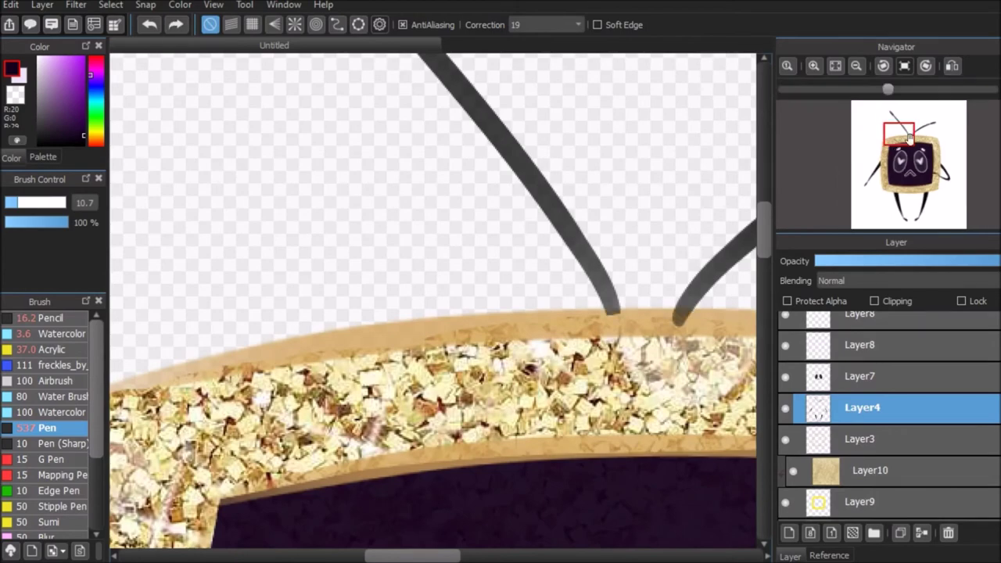
key("ctrl+plus")
key("ctrl+minus")
key("ctrl+minus")
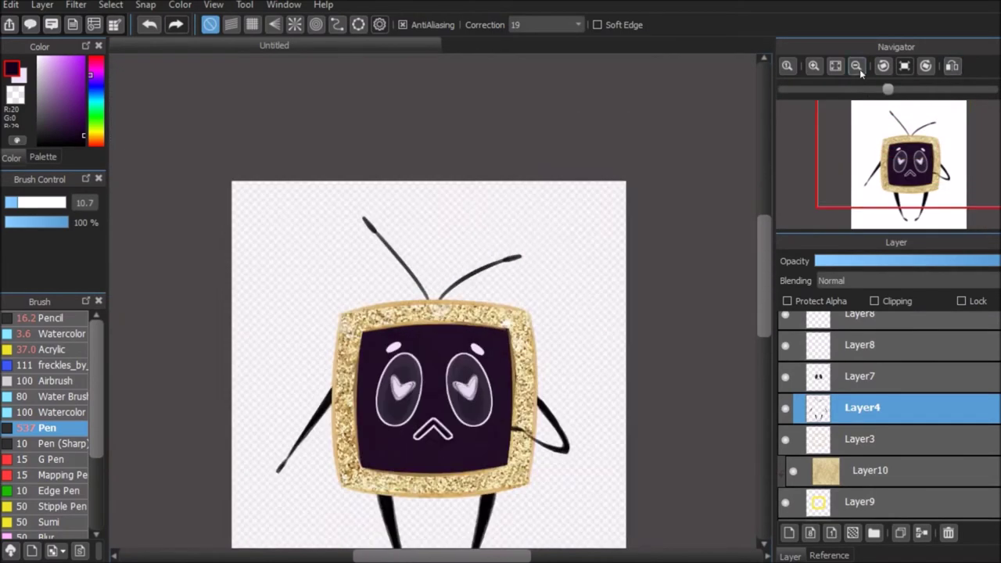
left_click(855, 66)
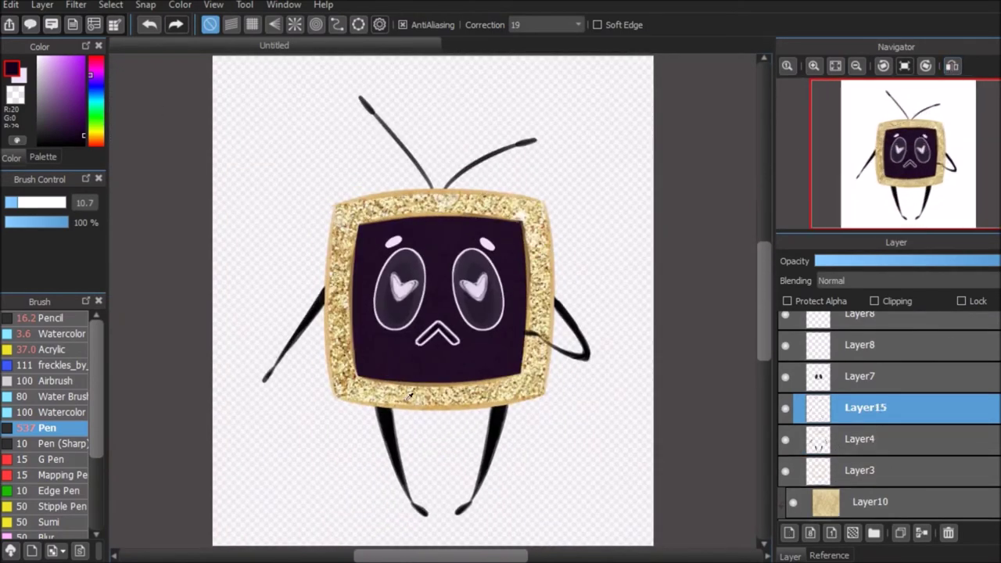
- Try to paint a pale yellow glow over the left antenna tip on Layer15 with the Watercolor brush at 40% opacity
scroll(410, 312, "up", 3)
scroll(410, 313, "down", 2)
scroll(410, 313, "up", 2)
left_click(62, 333)
left_click_drag(11, 202, 65, 208)
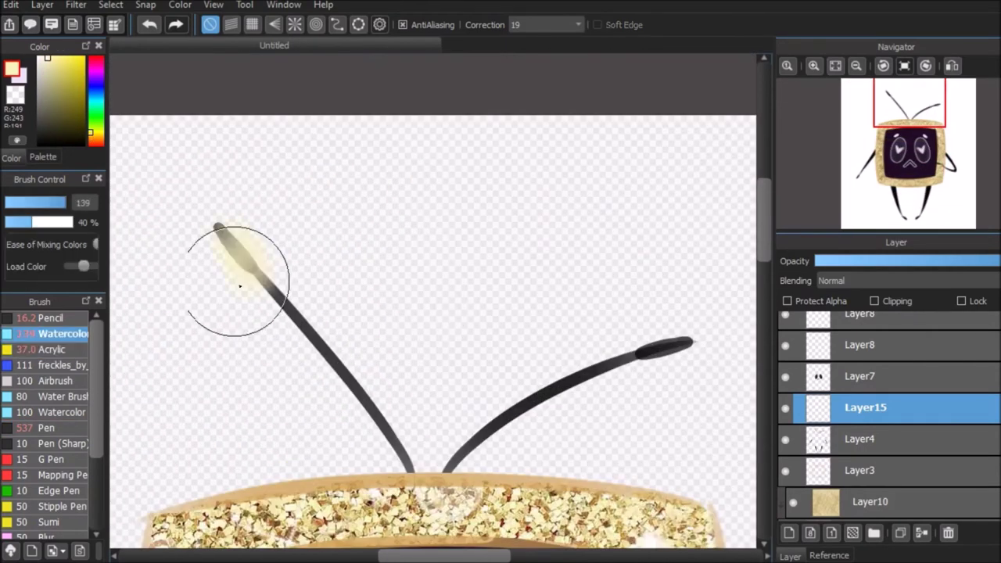
key("ctrl+z")
- Airbrush soft yellow glows (255, 227, 136) over both antenna tips on Layer15 at size 274 and 15% opacity, with Add blending
scroll(239, 286, "down", 1)
left_click(79, 204)
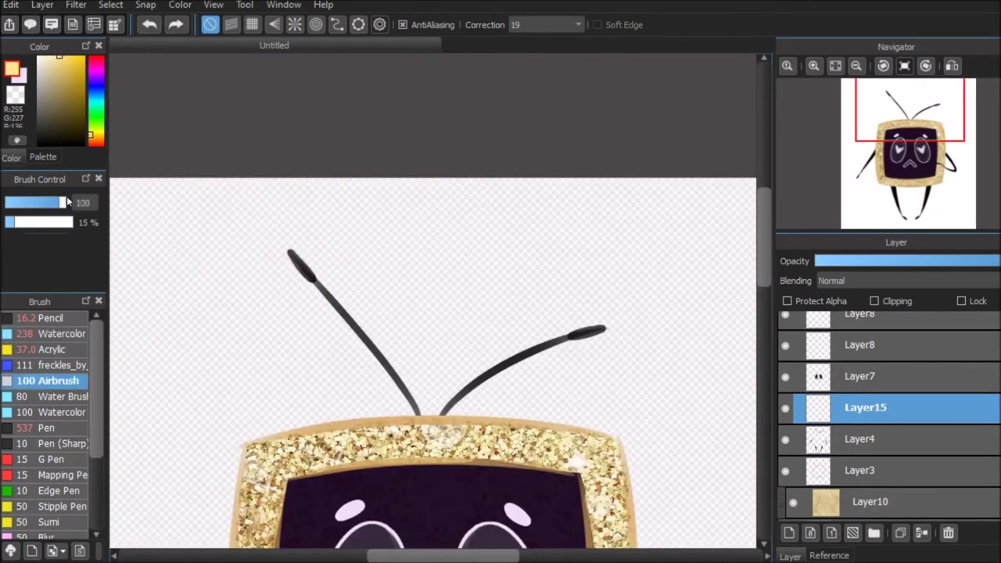
left_click_drag(626, 323, 532, 331)
left_click(836, 66)
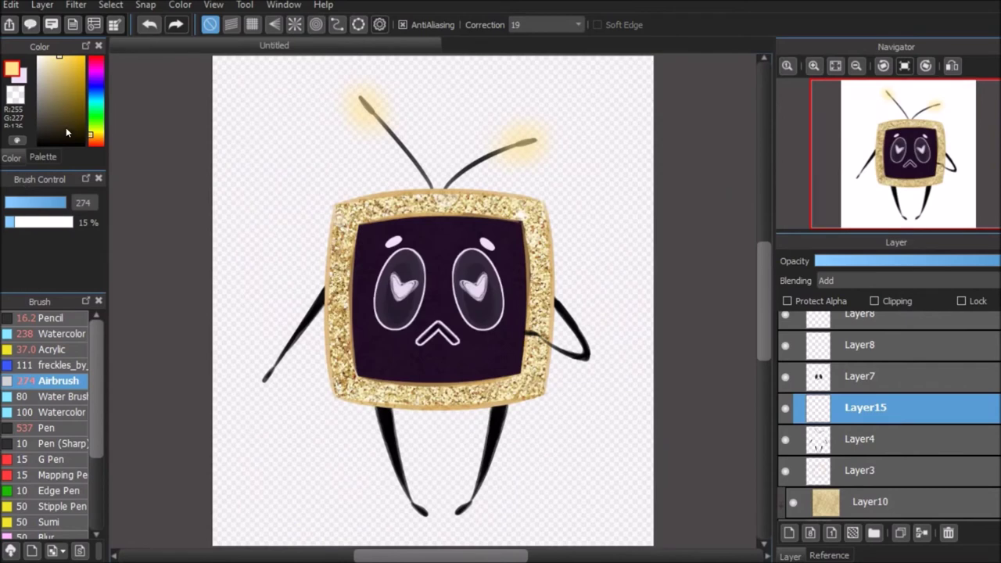
- Fill a new background layer, Layer16, beneath the character with light grey (211, 211, 211)
key("g")
scroll(903, 399, "down", 3)
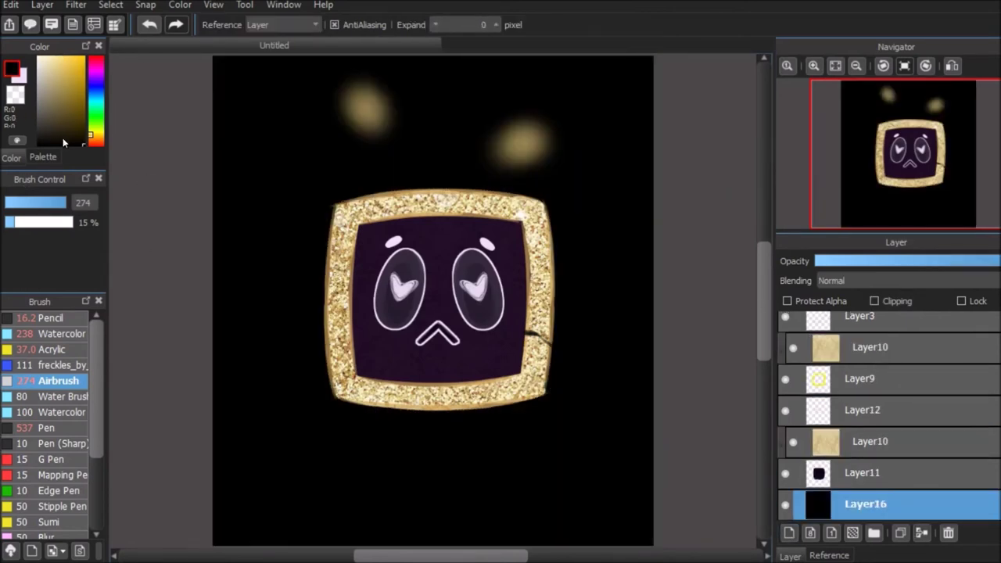
left_click(64, 88)
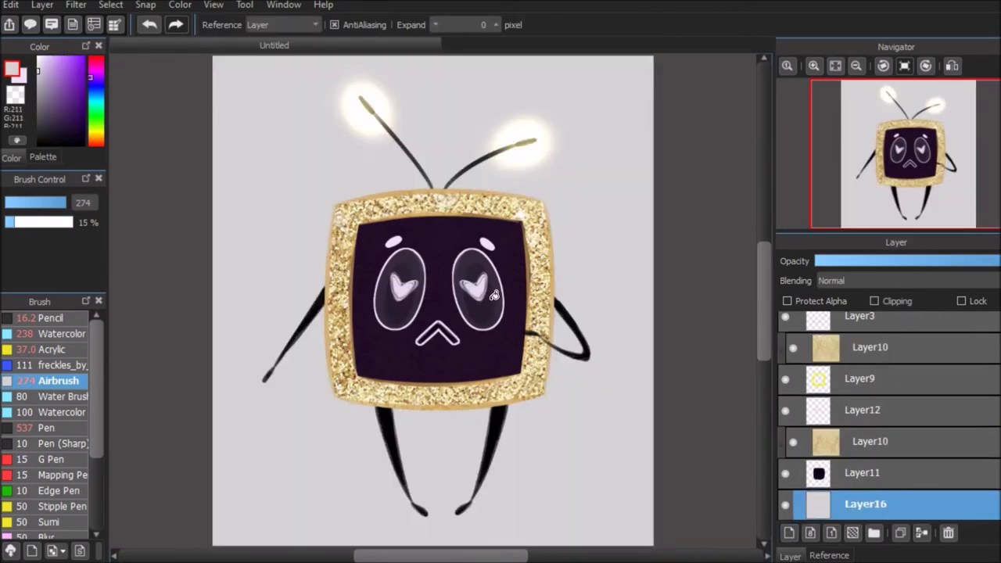
- Draw loose glowing rings around both antenna-tip glows with the Acrylic brush
scroll(860, 407, "up", 3)
left_click(816, 418)
left_click(833, 280)
left_click(832, 295)
left_click(900, 534)
left_click(861, 513)
left_click(948, 532)
left_click(864, 420)
key("b")
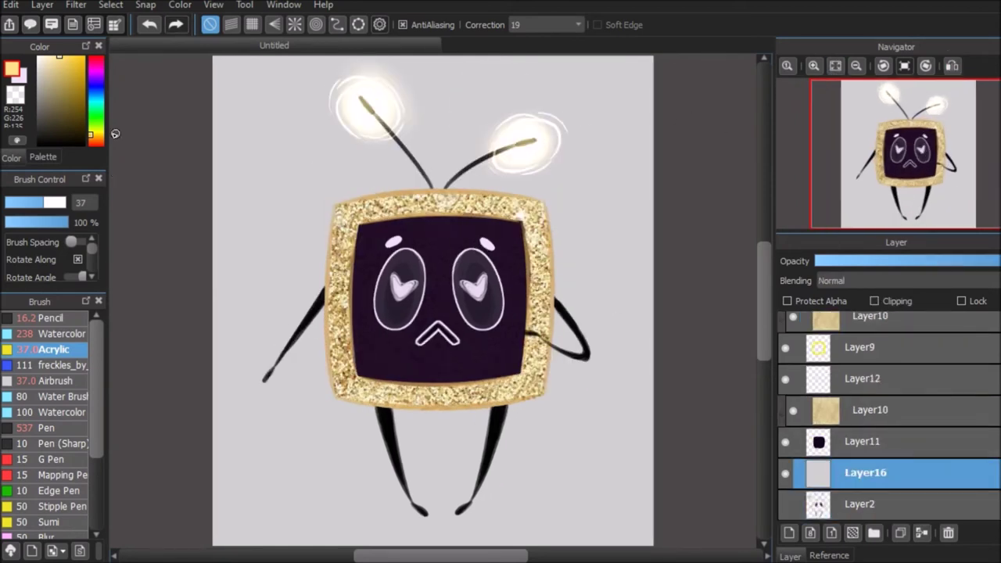
- Fill the Layer16 background with a very dark navy blue
left_click(84, 138)
left_click(90, 81)
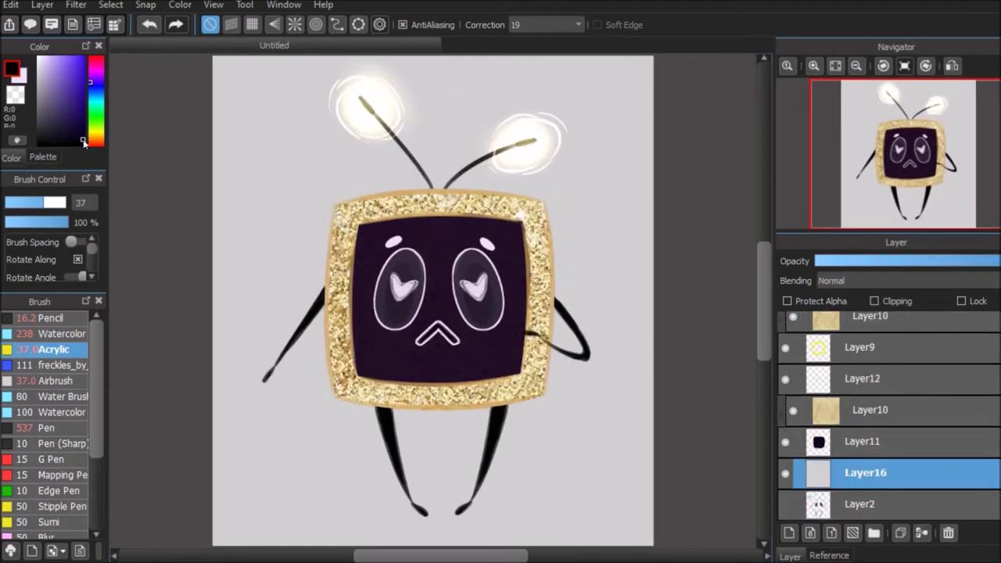
key("g")
left_click(273, 117)
- Try scattering pale lilac specks over the dark background on Layer16 with the freckles brush
left_click(59, 365)
mouse_move(469, 465)
left_mouse_down()
mouse_move(514, 123)
mouse_move(368, 101)
left_mouse_up()
key("ctrl+z")
key("ctrl+z")
key("ctrl+z")
- Try painting a pale lilac edge along the character's left leg on Layer16 with the Acrylic brush at size 282
scroll(97, 427, "down", 1)
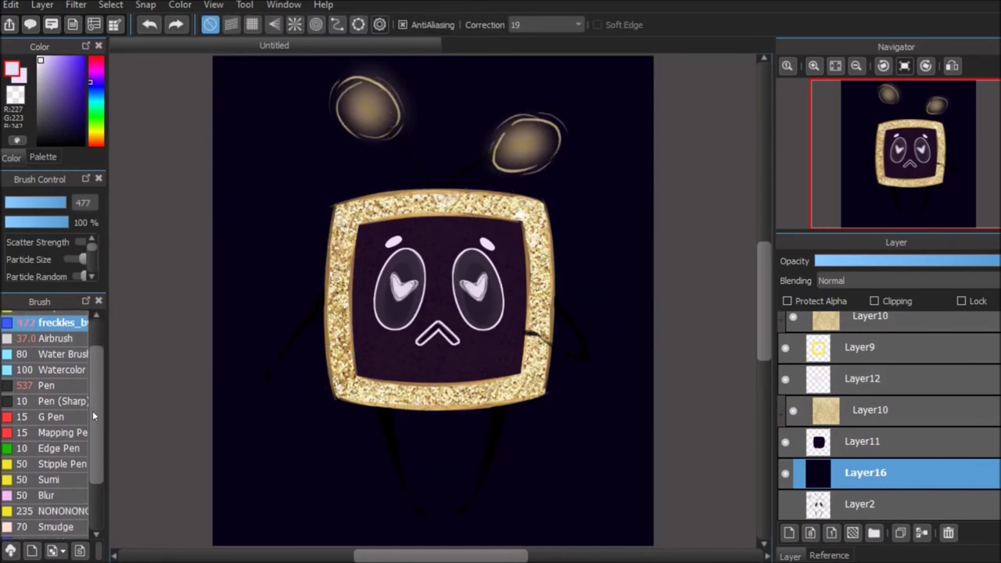
scroll(98, 427, "up", 1)
left_click(53, 349)
left_click_drag(373, 408, 423, 512)
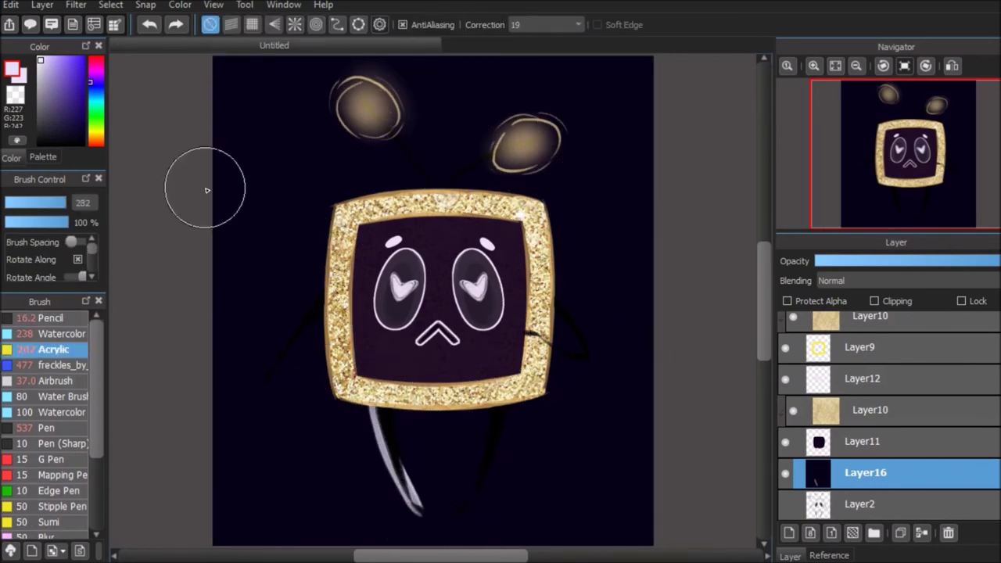
key("ctrl+z")
- Airbrush a faint pale glow behind the casing, antennae and limbs on Layer16 at size 389 and 15% opacity
left_click(59, 380)
key("ctrl+minus")
mouse_move(290, 339)
left_mouse_down()
mouse_move(500, 321)
mouse_move(337, 274)
mouse_move(502, 395)
left_mouse_up()
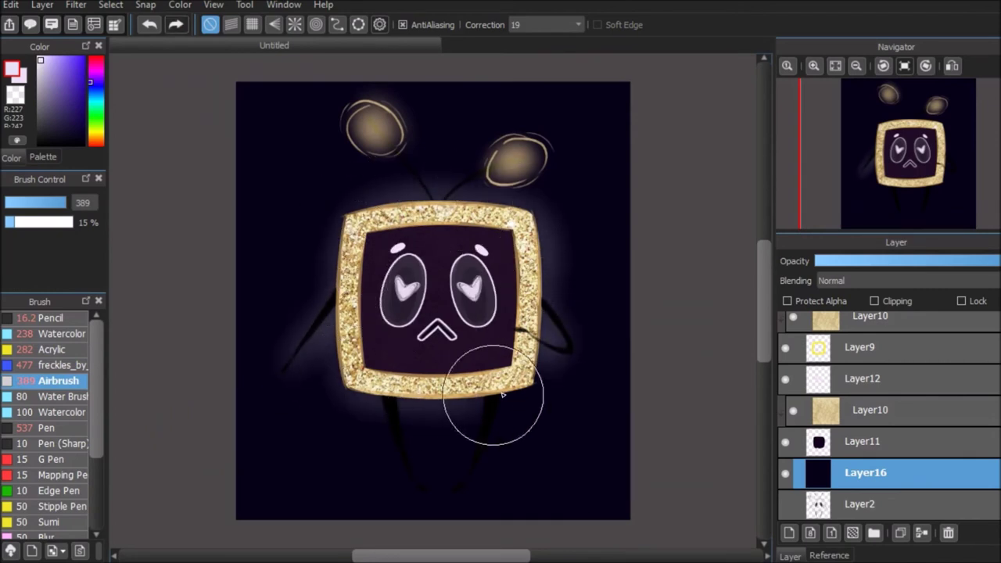
key("ctrl+minus")
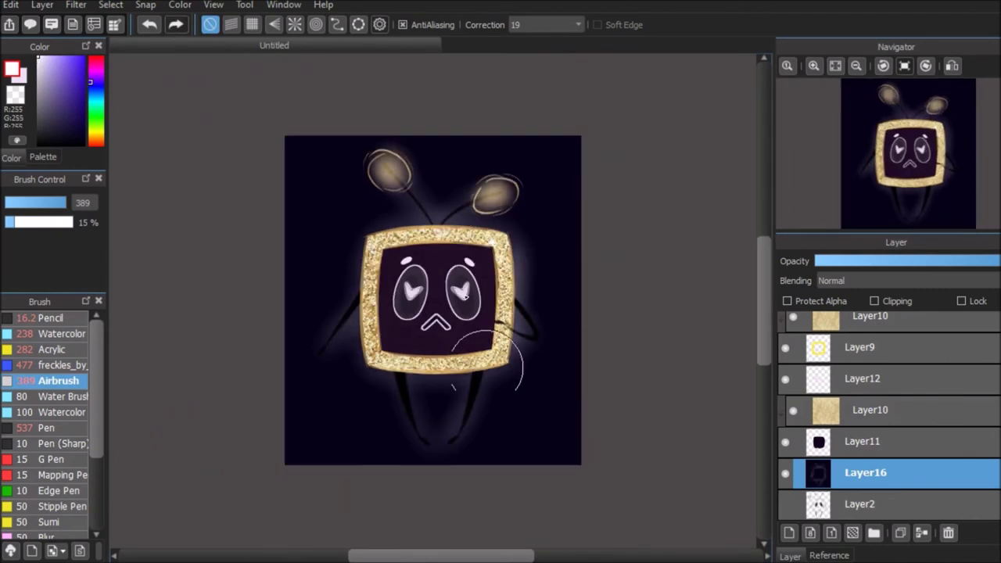
left_click_drag(452, 386, 453, 235)
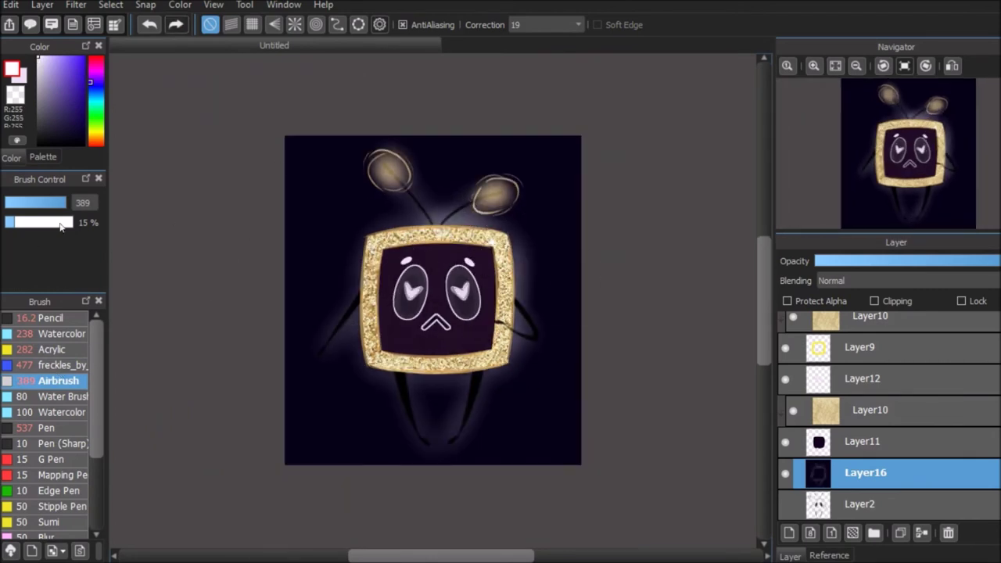
- Scatter white star specks across the night background on a new layer with the freckles brush at size 495
left_click(55, 364)
left_click_drag(313, 305, 317, 215)
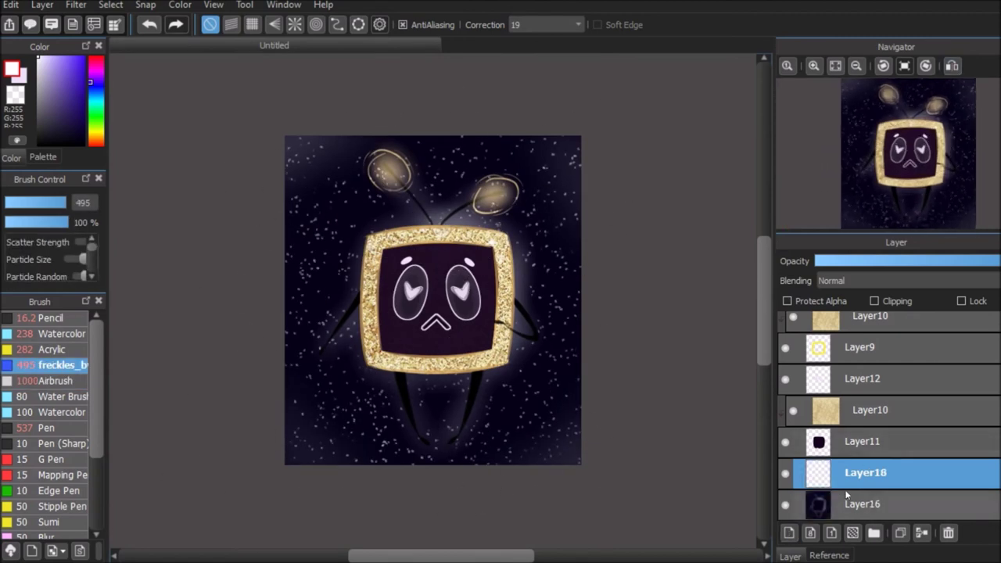
- Hide the background and glow layers and select the character's whole silhouette using the canvas as reference
left_click(785, 472)
scroll(884, 422, "up", 5)
key("w")
left_click(281, 24)
left_click(269, 49)
left_click(519, 286)
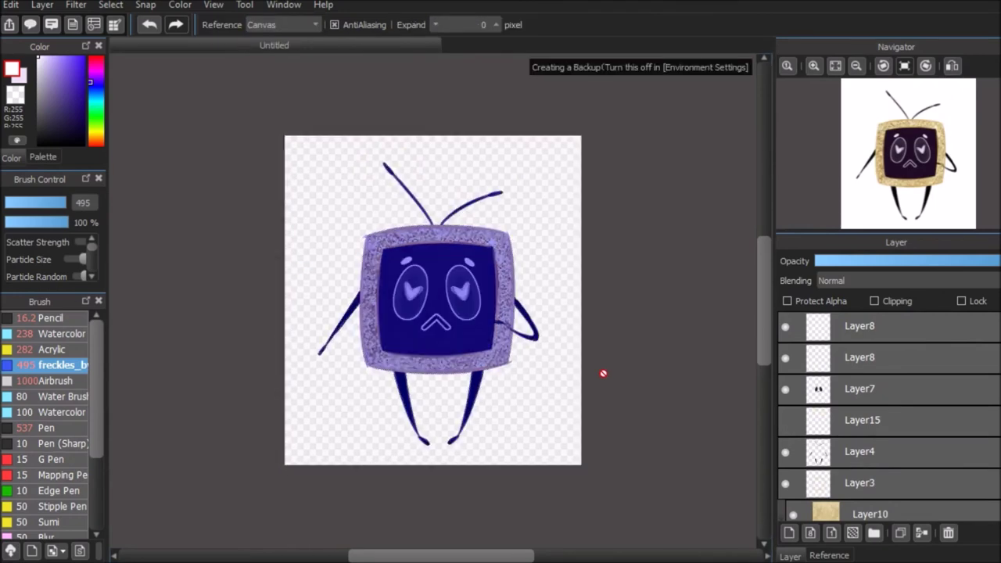
key("ctrl+i")
key("ctrl+e")
key("Return")
- Outline the character's casing, antennae and limbs in pale lilac (238, 224, 244) and show the starry background again
scroll(385, 302, "up", 5)
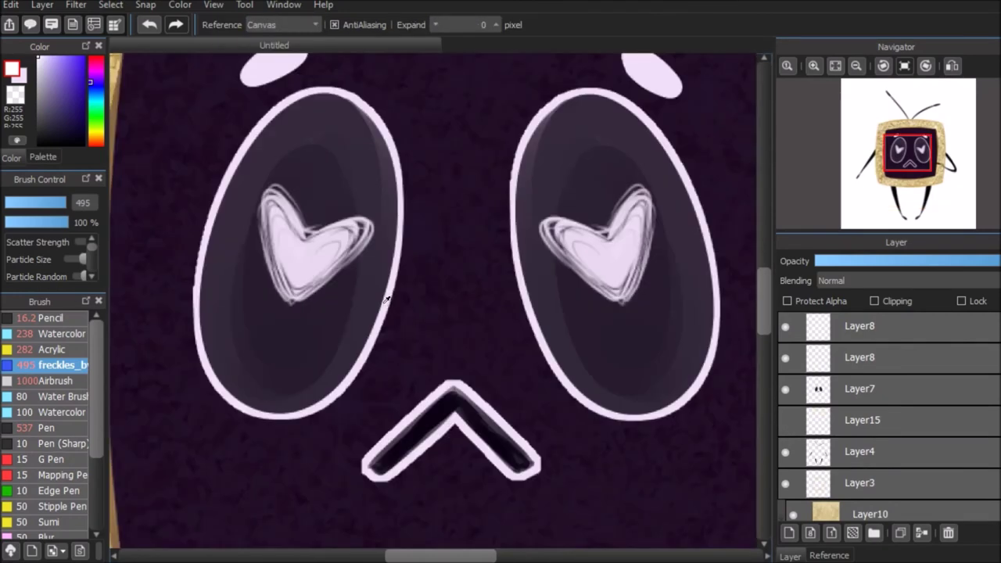
scroll(386, 302, "down", 5)
left_click(789, 532)
left_click(785, 471)
left_click(282, 24)
left_click(270, 36)
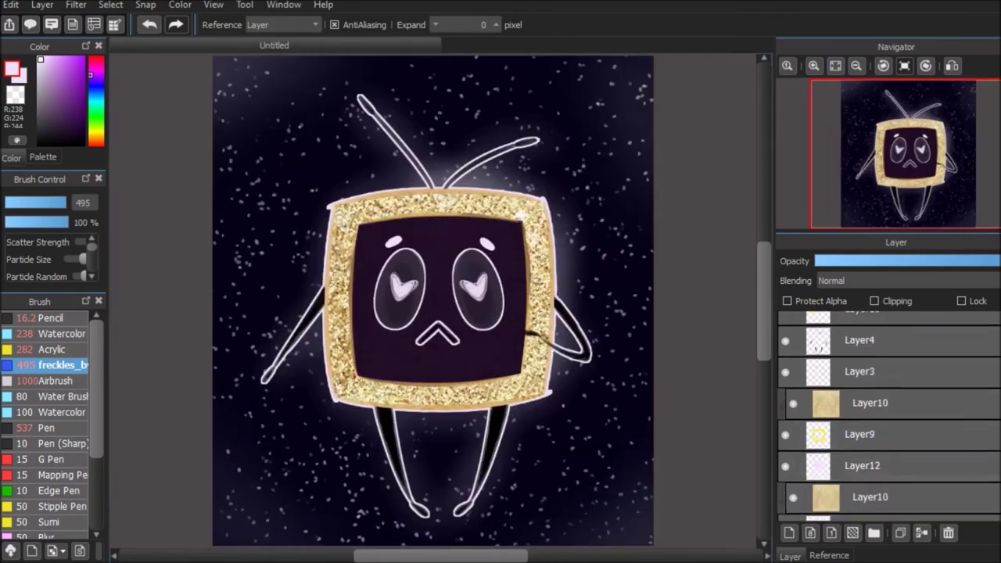
- Show the antenna glow on Layer15 and place a small pale lilac signature below the bent arm using the Acrylic brush at size 8.3
scroll(883, 414, "up", 3)
left_click(865, 420)
scroll(430, 352, "up", 4)
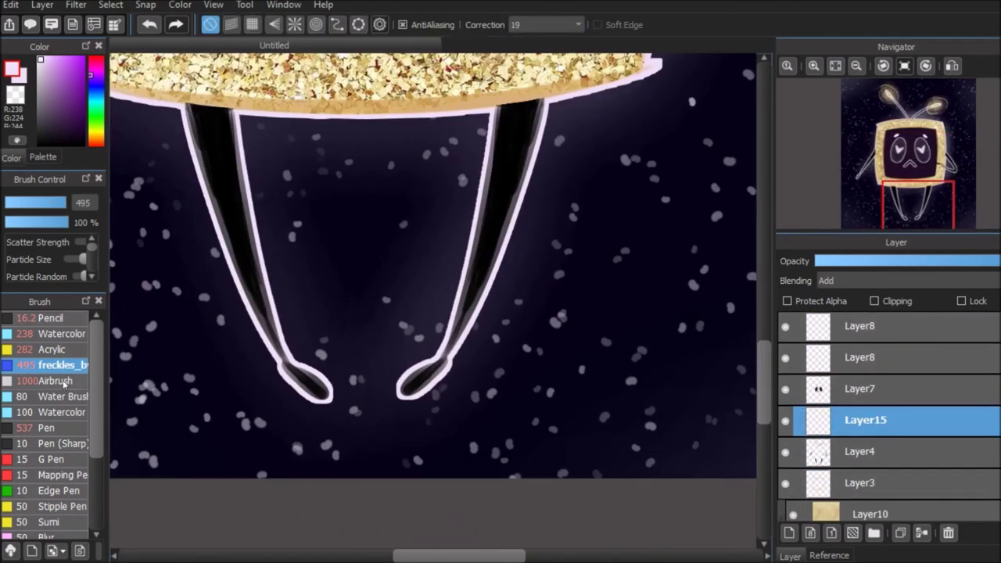
left_click(51, 349)
scroll(398, 157, "down", 5)
key("v")
left_click_drag(548, 375, 568, 391)
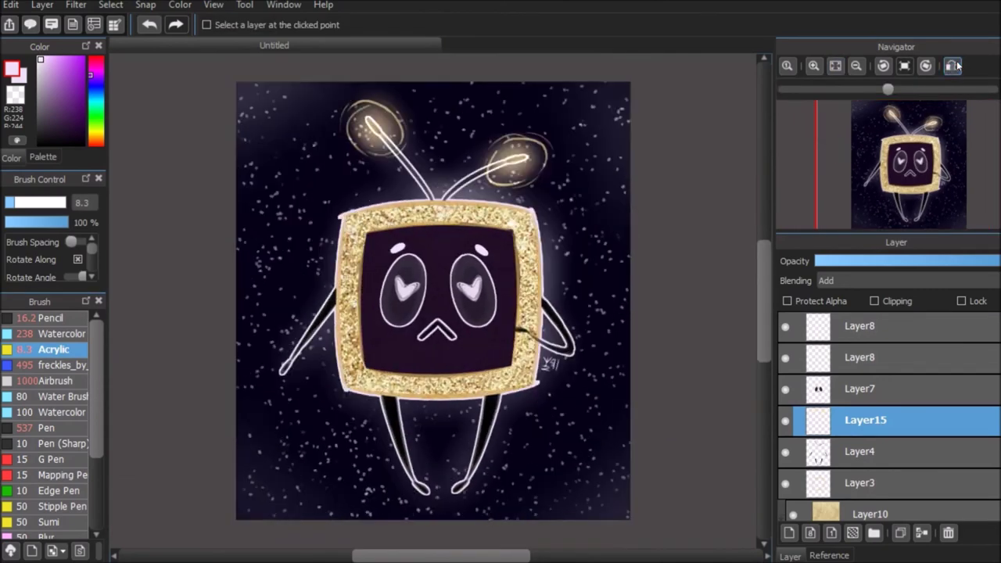
left_click_drag(960, 261, 866, 262)
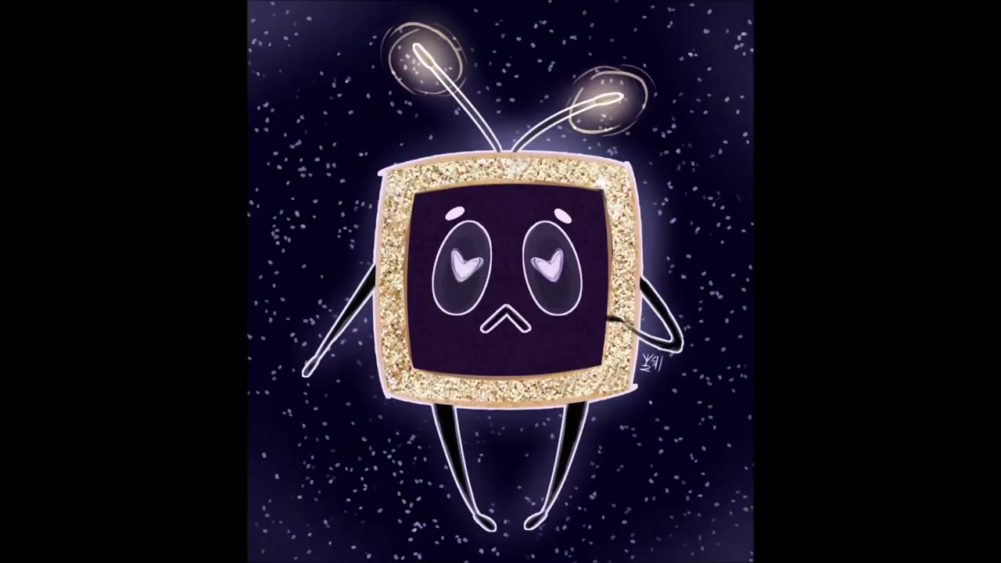